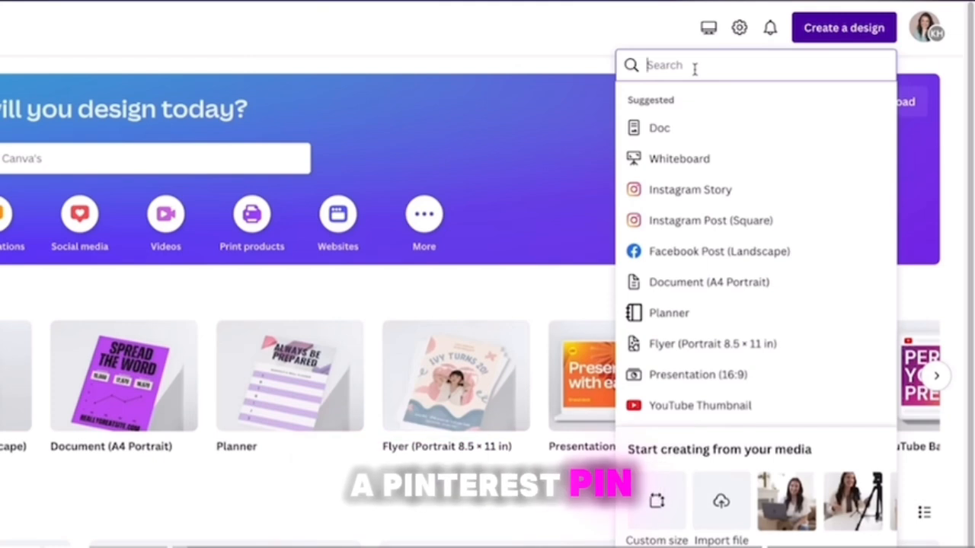
# Search the design formats for Pinterest and check the custom size options and their measurement units.
pyautogui.write('Pinterest')
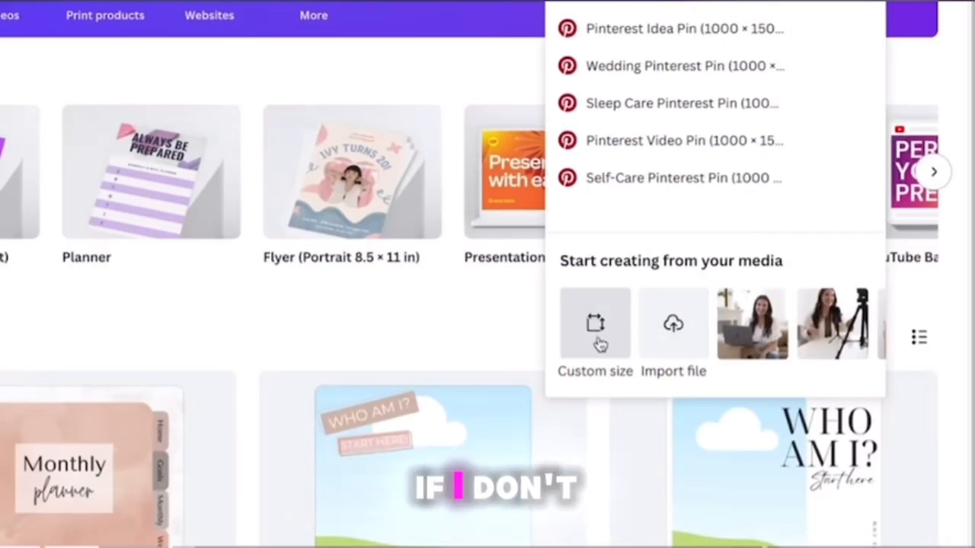
pyautogui.click(597, 328)
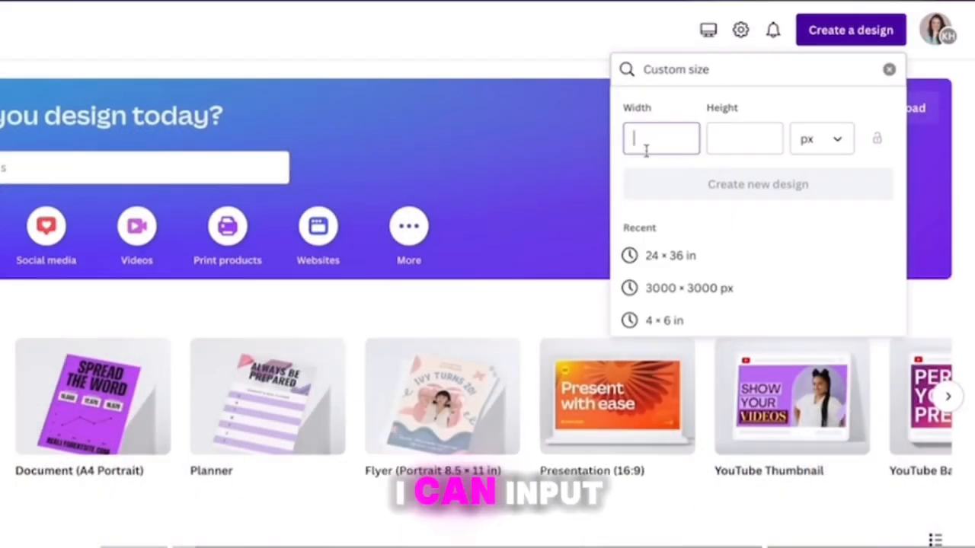
pyautogui.click(821, 142)
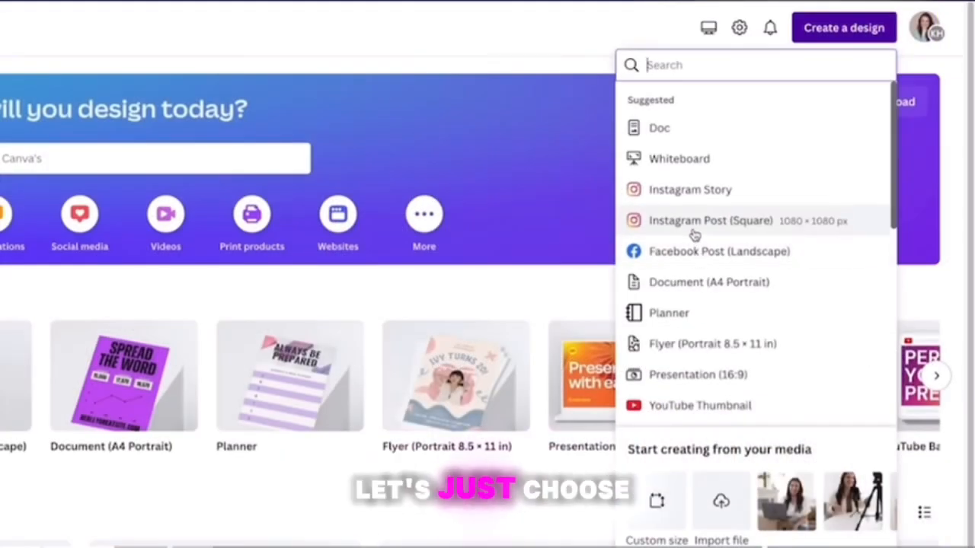
# Create an Instagram Post (Square) design and look through its Elements, Text and Draw tools.
pyautogui.click(716, 229)
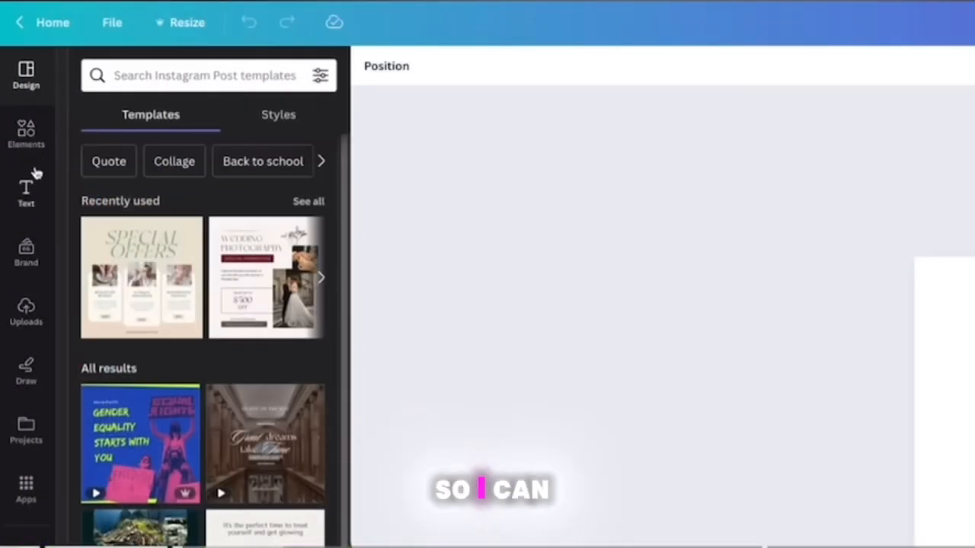
pyautogui.click(36, 145)
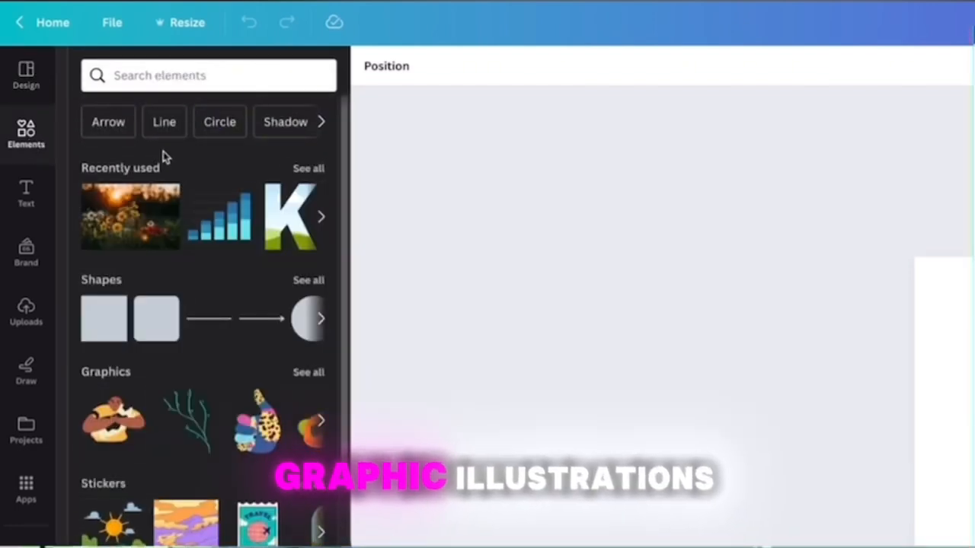
pyautogui.click(28, 201)
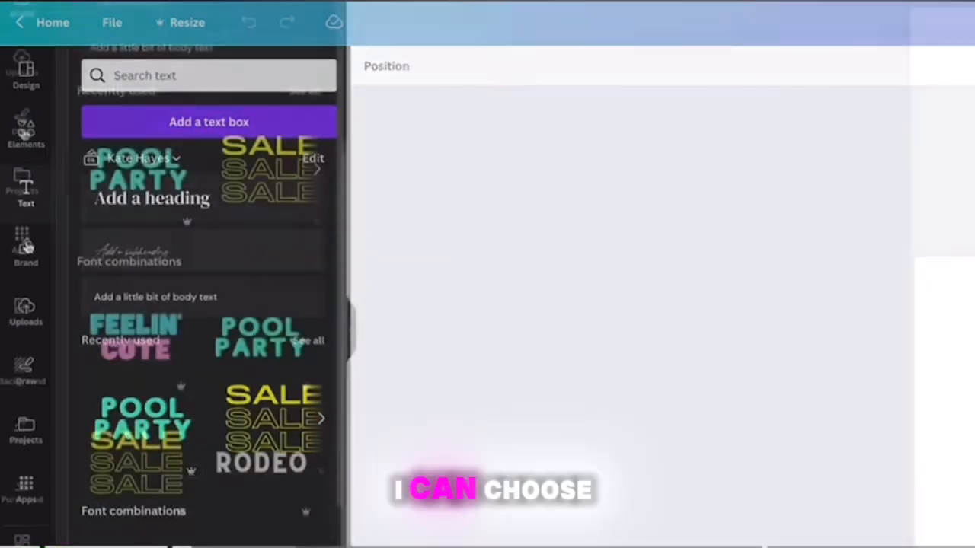
pyautogui.click(21, 122)
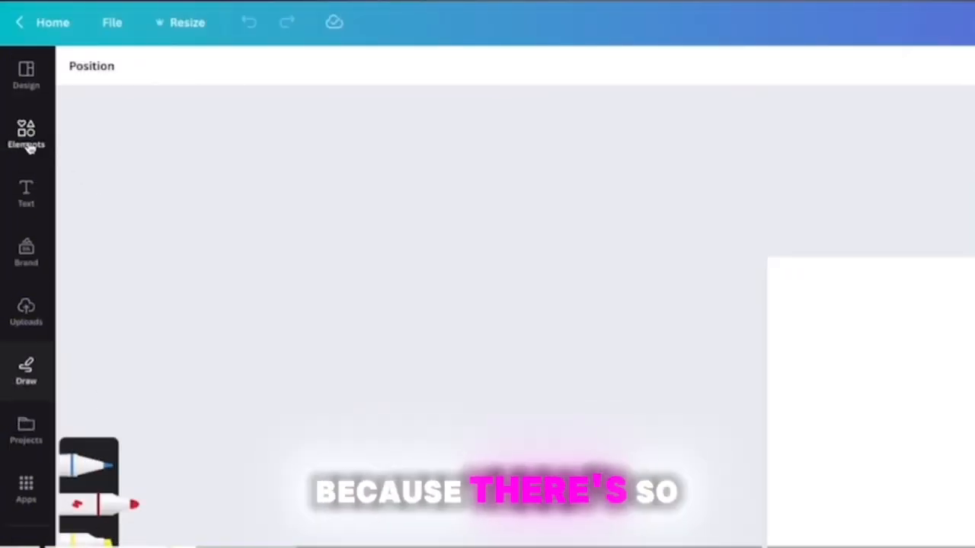
pyautogui.click(27, 150)
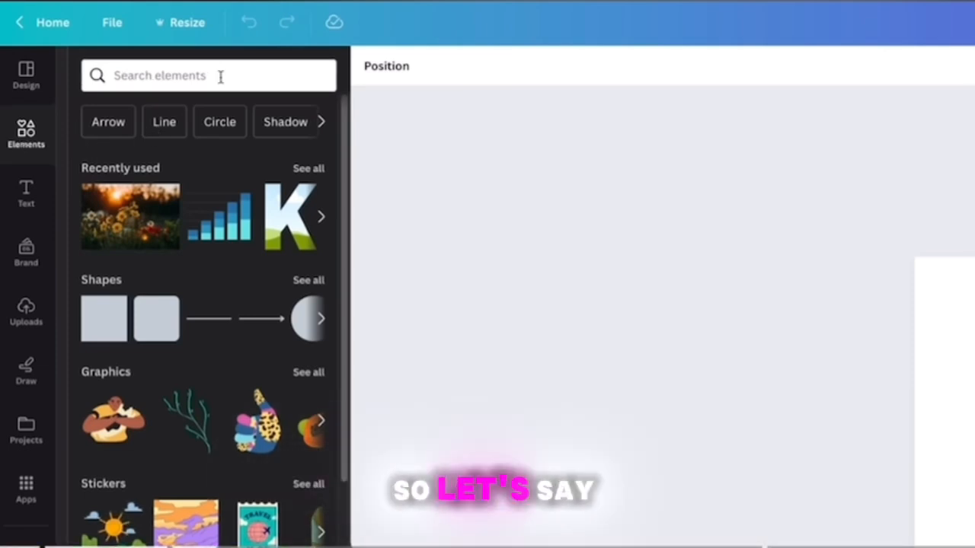
# Search the elements for "flower", browse the graphics and photos offered, and clear the search.
pyautogui.click(219, 76)
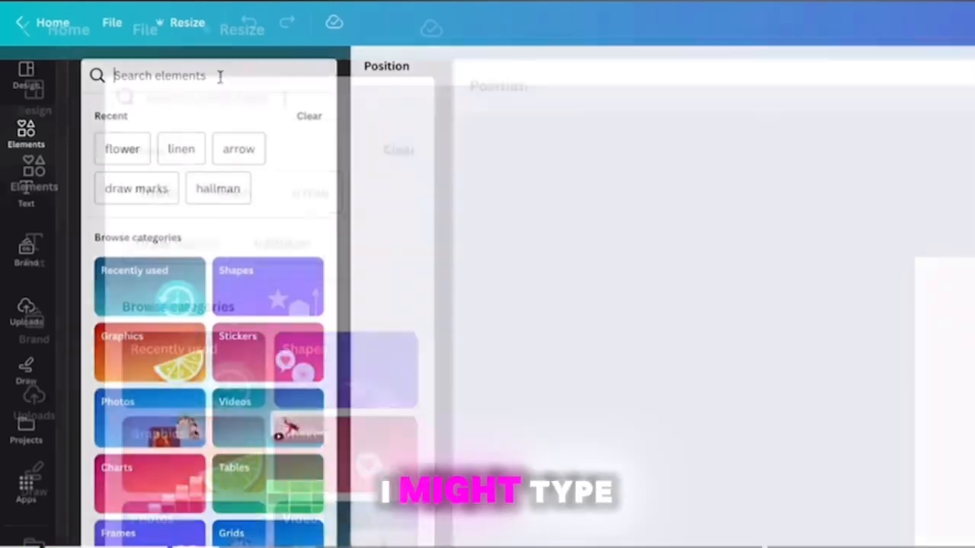
pyautogui.write('flower')
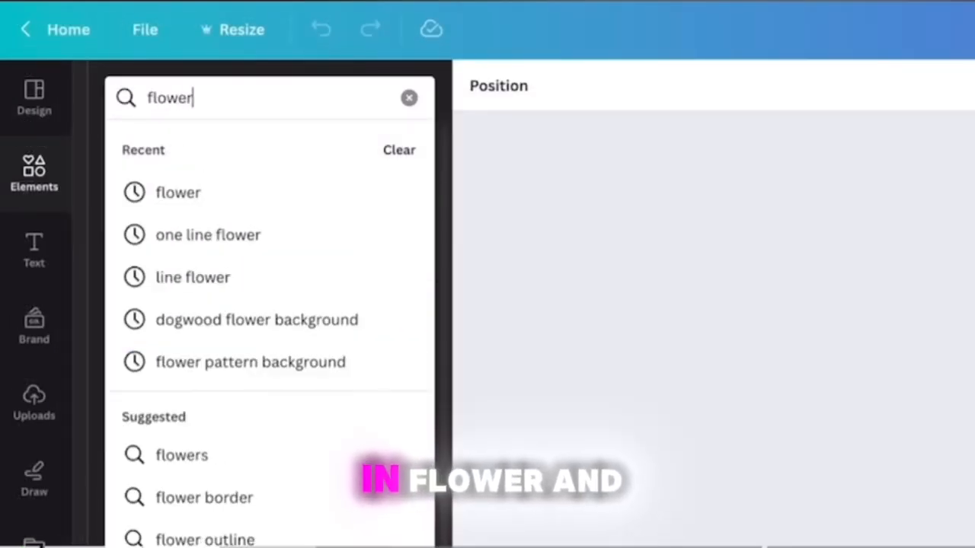
pyautogui.press('Return')
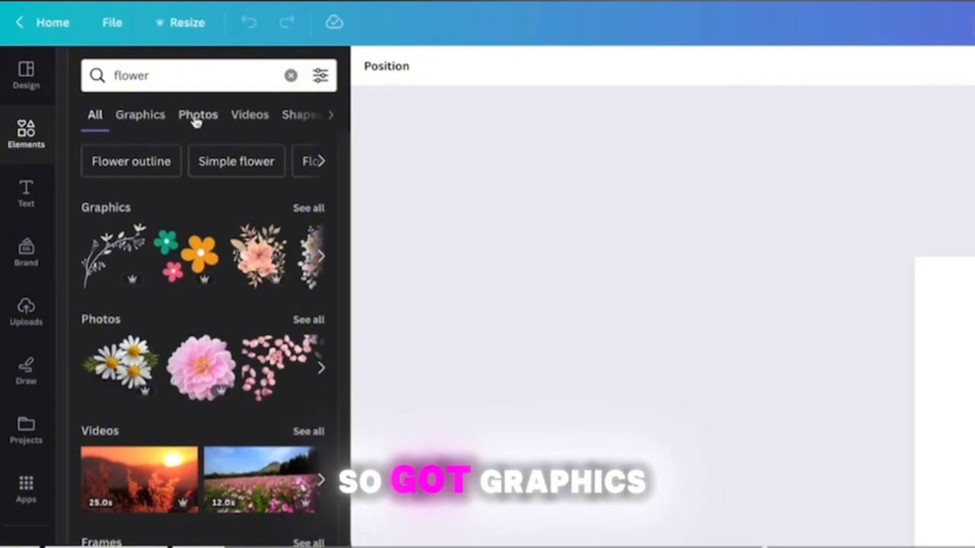
pyautogui.click(125, 119)
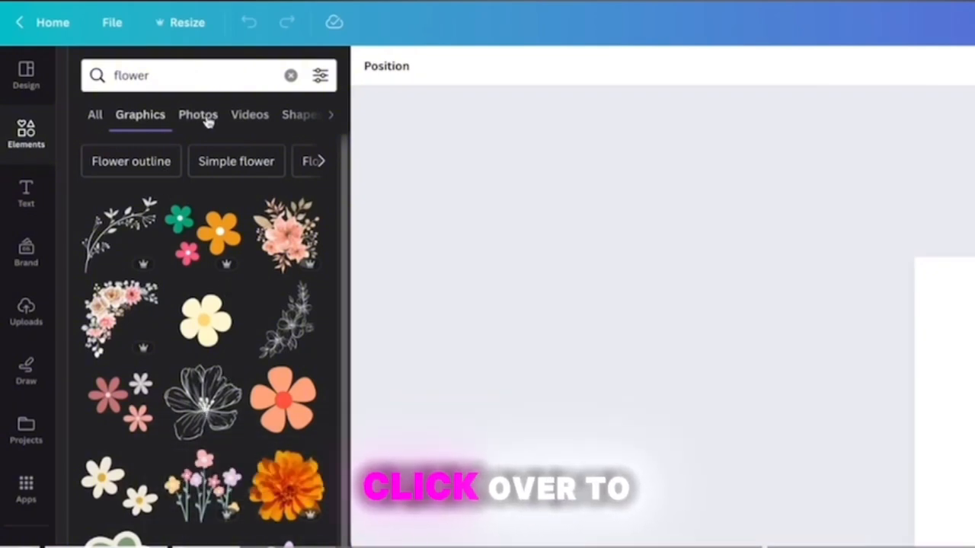
pyautogui.click(200, 116)
pyautogui.scroll(-2, 221, 457)
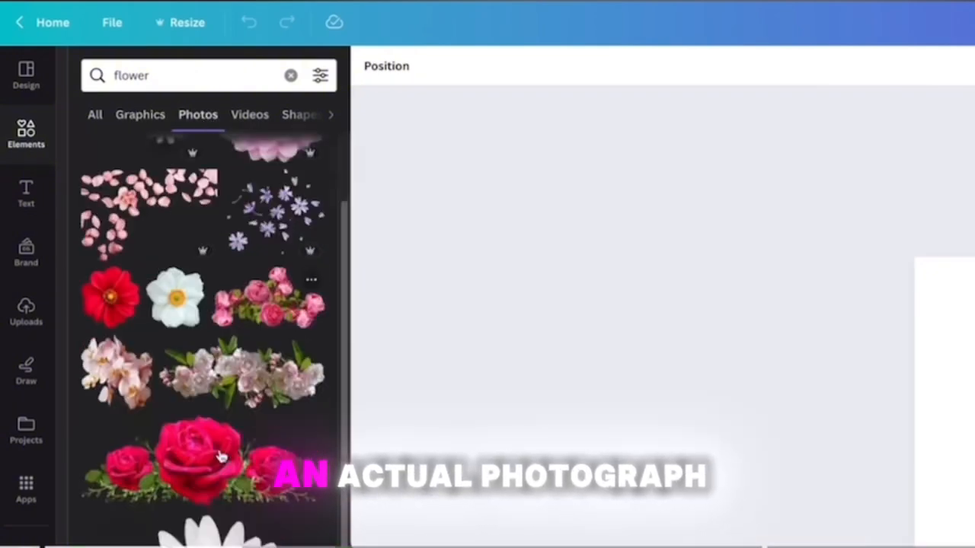
pyautogui.scroll(-5, 221, 457)
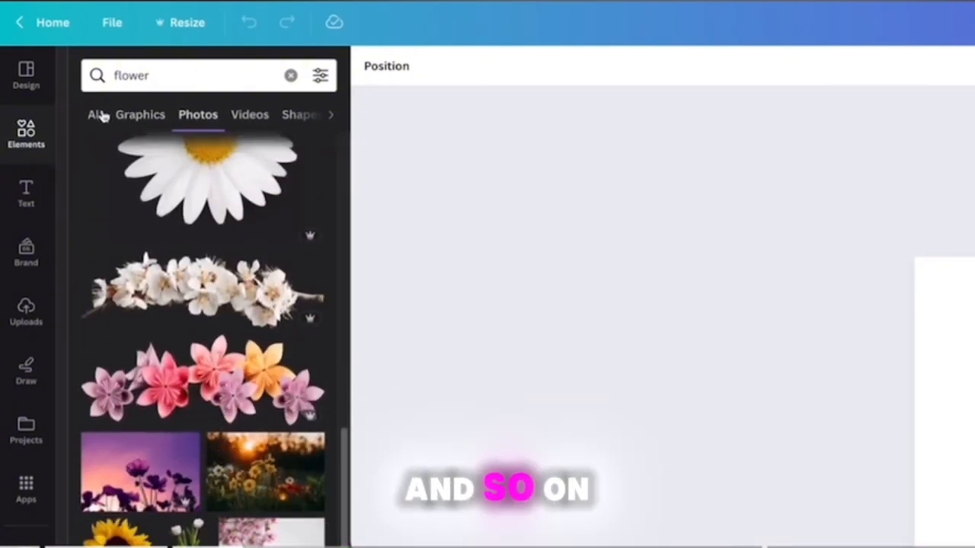
pyautogui.click(95, 116)
pyautogui.click(291, 75)
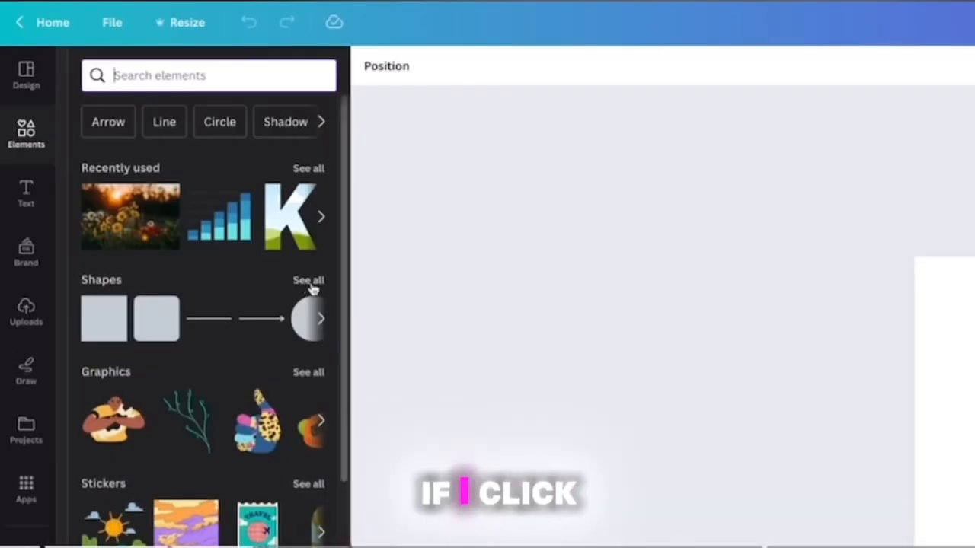
# Add the twelve-point starburst from the full shapes collection to the page, enlarge it and shift it slightly toward the upper left.
pyautogui.click(310, 282)
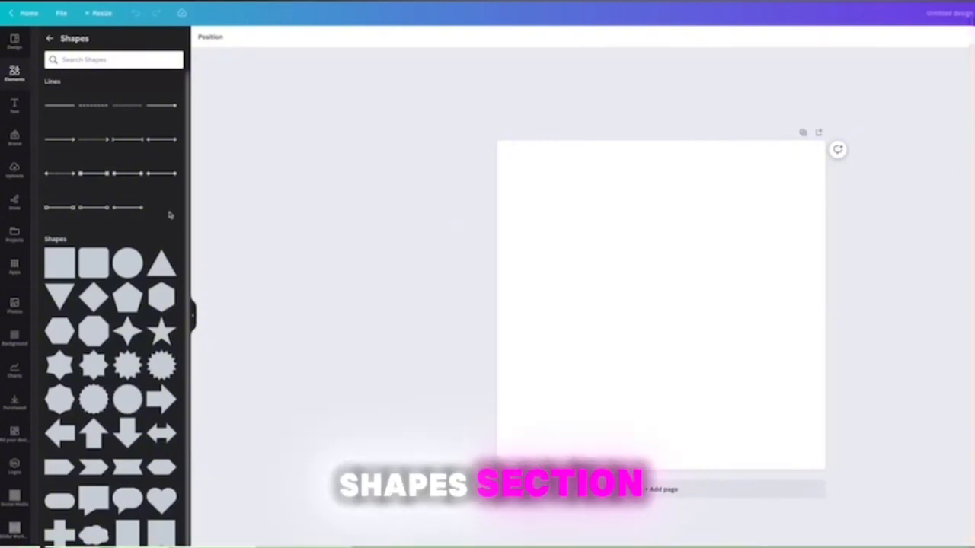
pyautogui.scroll(-1, 137, 246)
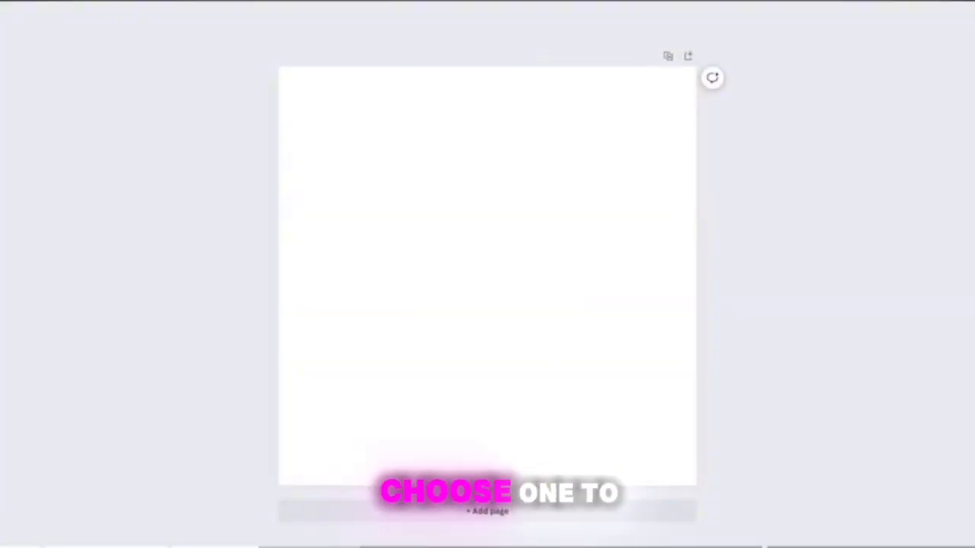
pyautogui.click(128, 311)
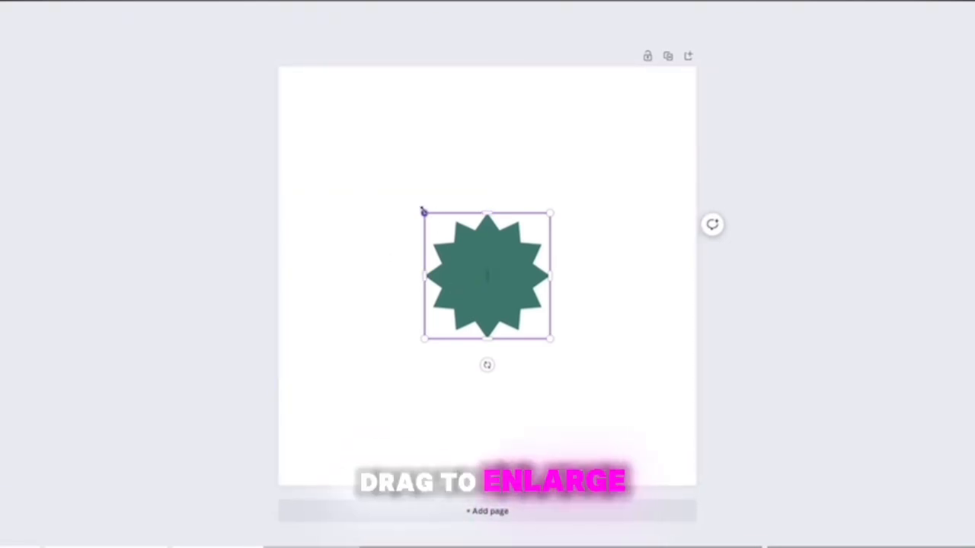
pyautogui.moveTo(423, 213); pyautogui.dragTo(368, 155)
pyautogui.moveTo(450, 237); pyautogui.dragTo(424, 235)
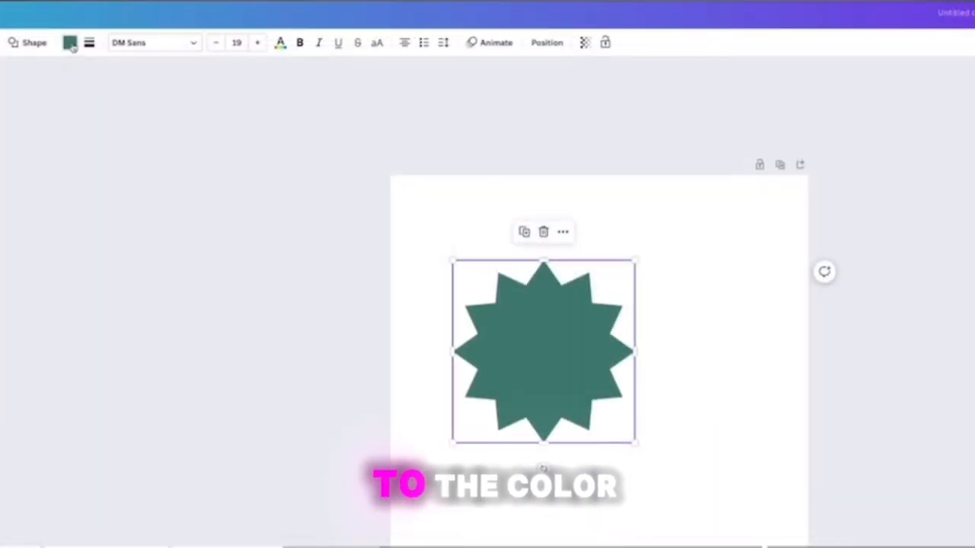
# Recolor the starburst with the dusty rose from the brand color palette.
pyautogui.click(223, 34)
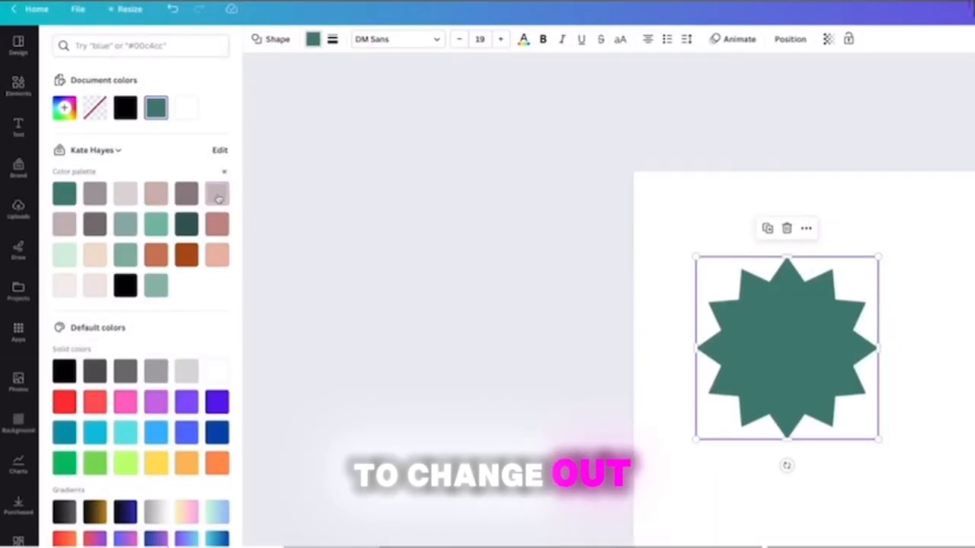
pyautogui.click(217, 195)
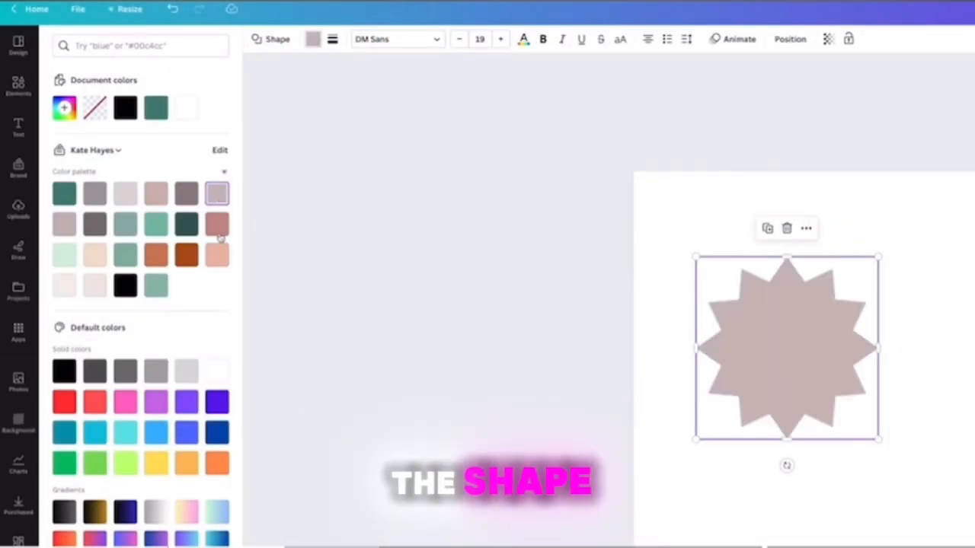
pyautogui.click(217, 226)
# Try out the starburst's border style settings and set its transparency to 39.
pyautogui.click(332, 39)
pyautogui.moveTo(333, 113); pyautogui.dragTo(377, 112)
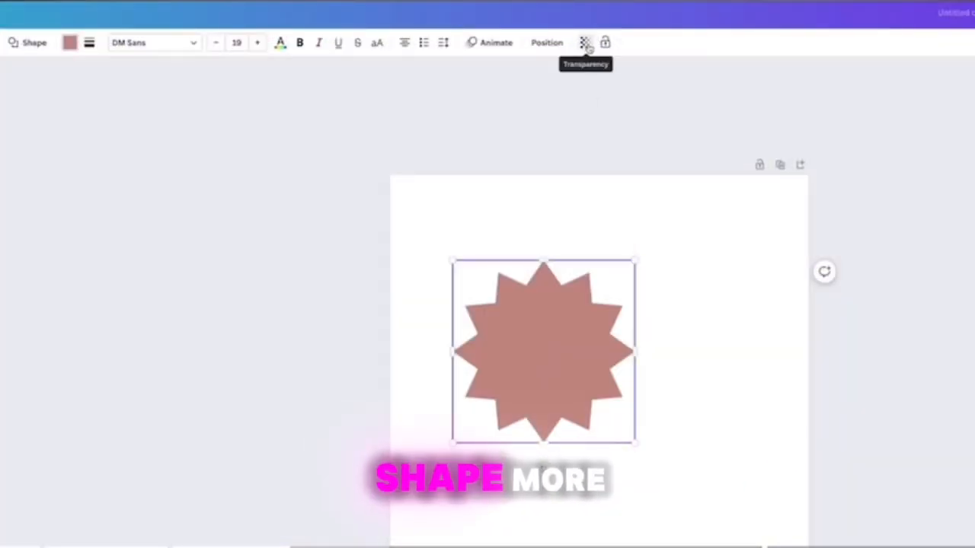
pyautogui.click(585, 44)
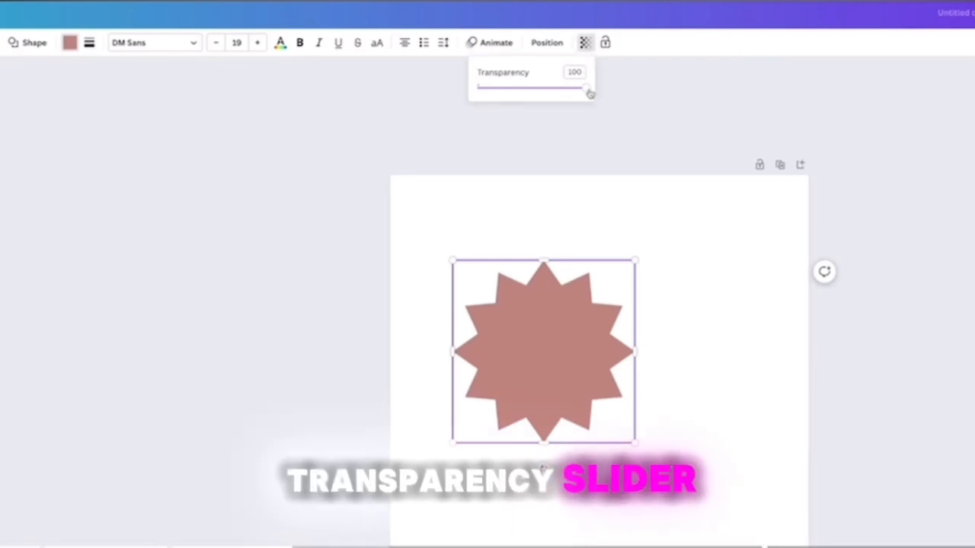
pyautogui.moveTo(589, 93); pyautogui.dragTo(521, 93)
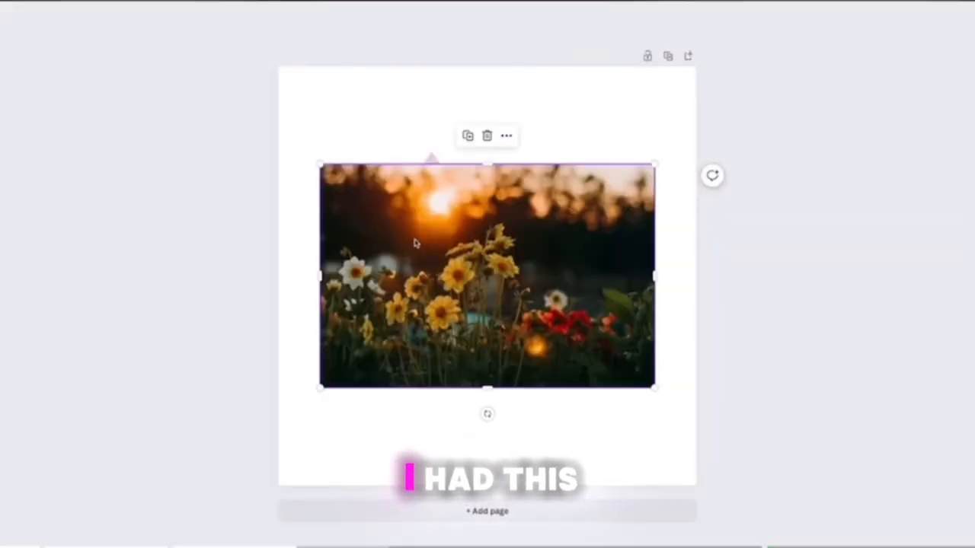
# Fill the page background with the sunset flower photo and move the starburst toward the middle over it.
pyautogui.moveTo(415, 243); pyautogui.dragTo(372, 143)
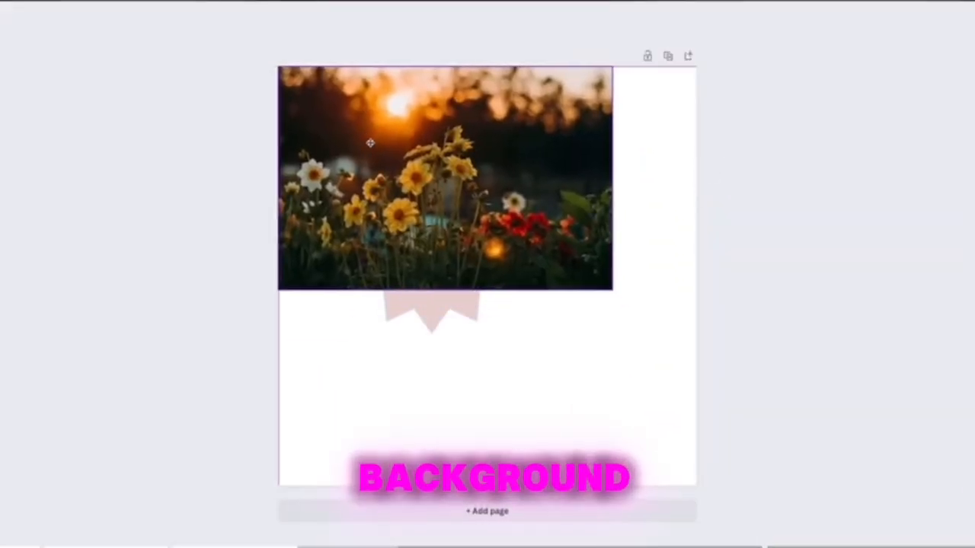
pyautogui.click(614, 338)
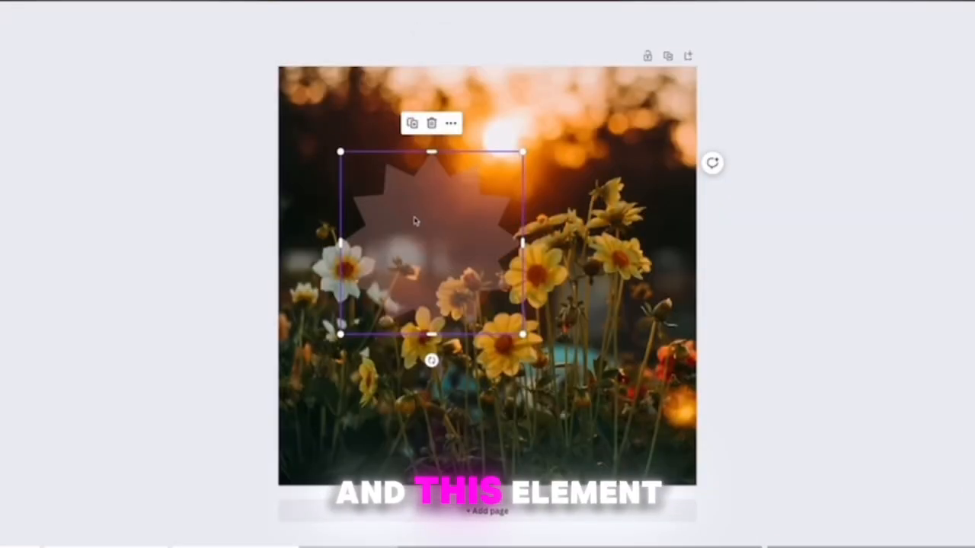
pyautogui.moveTo(415, 221); pyautogui.dragTo(456, 244)
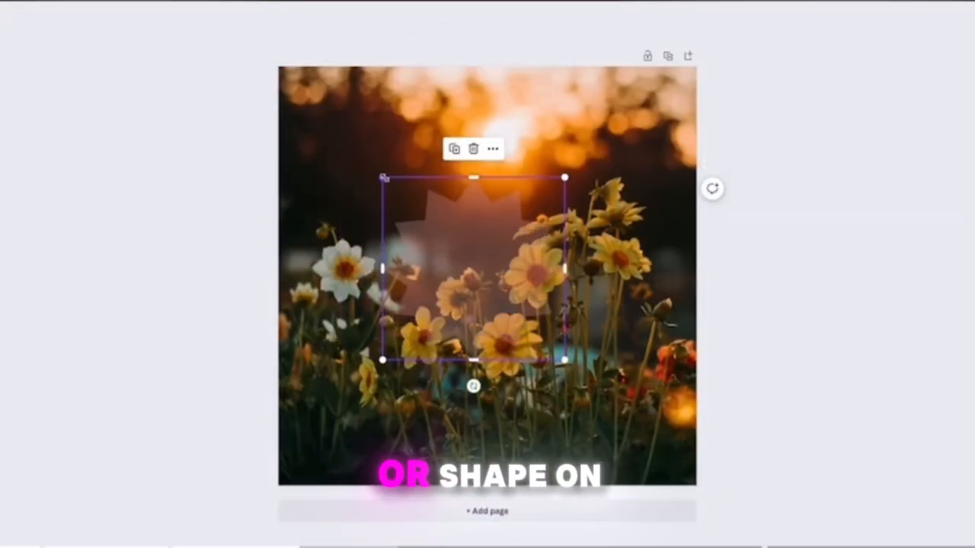
# Enlarge the starburst slightly over the photo and set its transparency to 80.
pyautogui.moveTo(381, 174); pyautogui.dragTo(355, 149)
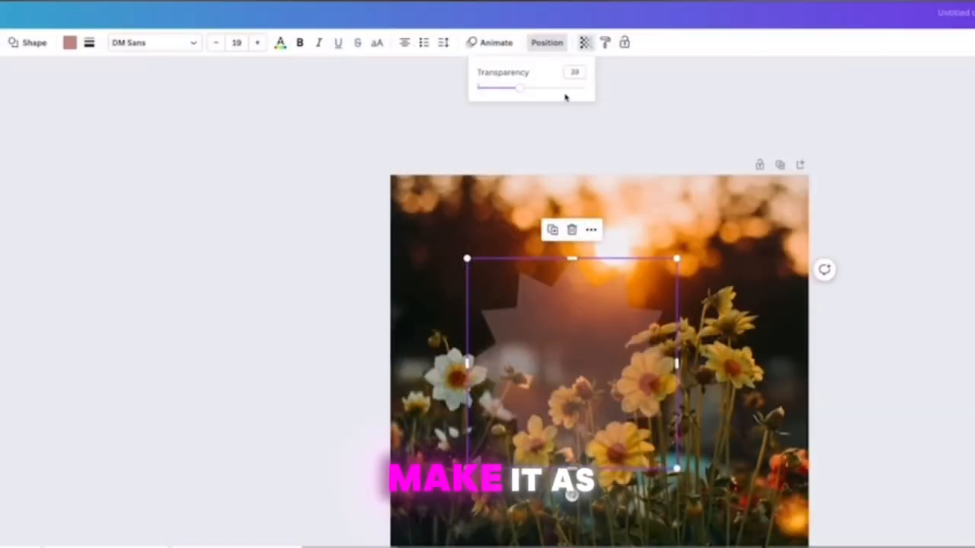
pyautogui.moveTo(524, 92); pyautogui.dragTo(562, 90)
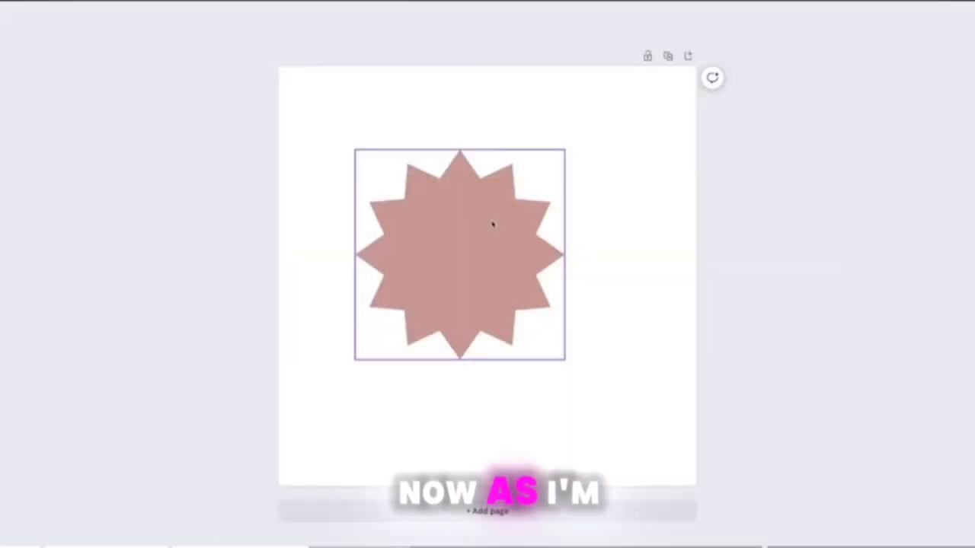
# Move the starburst on the blank page using the alignment guides to center it horizontally.
pyautogui.click(488, 222)
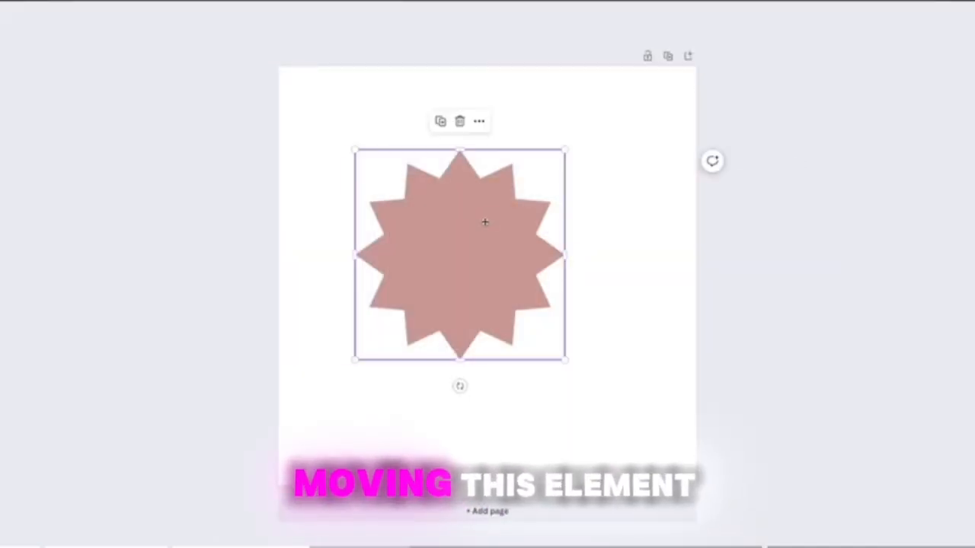
pyautogui.moveTo(483, 221)
pyautogui.mouseDown()
pyautogui.moveTo(438, 220)
pyautogui.moveTo(437, 211)
pyautogui.moveTo(591, 202)
pyautogui.moveTo(519, 200)
pyautogui.mouseUp()
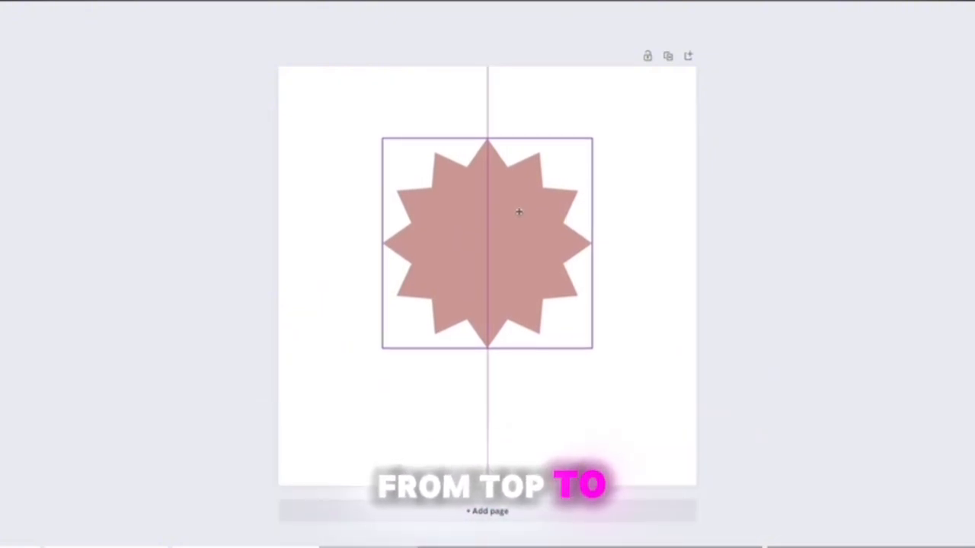
pyautogui.moveTo(516, 197); pyautogui.dragTo(519, 241)
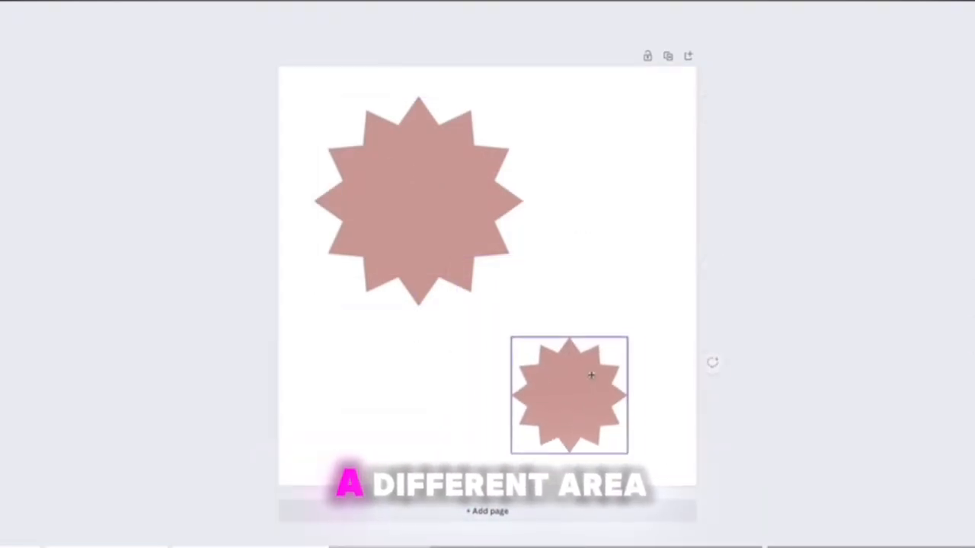
# Place the smaller starburst near the page's lower right corner and align the large starburst's right edge with it.
pyautogui.moveTo(589, 374); pyautogui.dragTo(601, 374)
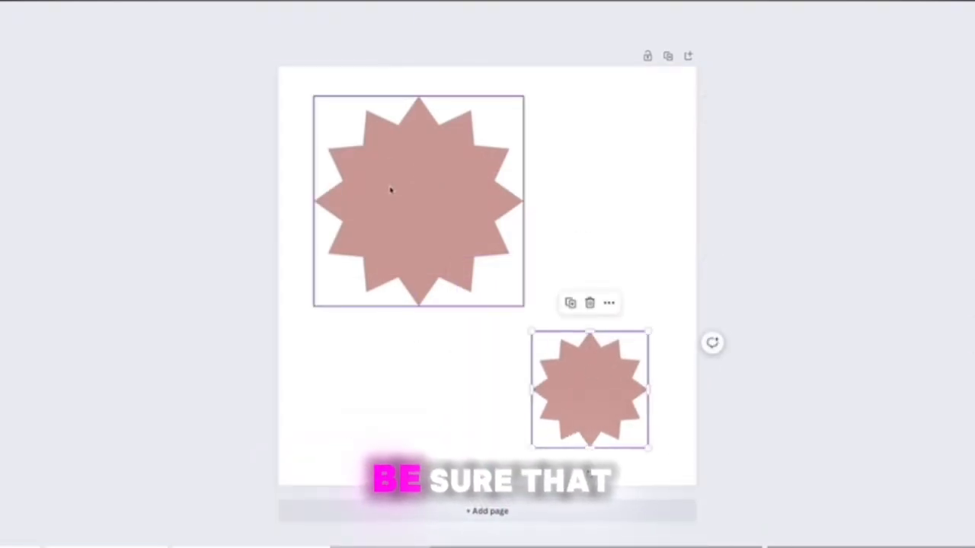
pyautogui.moveTo(391, 189); pyautogui.dragTo(515, 188)
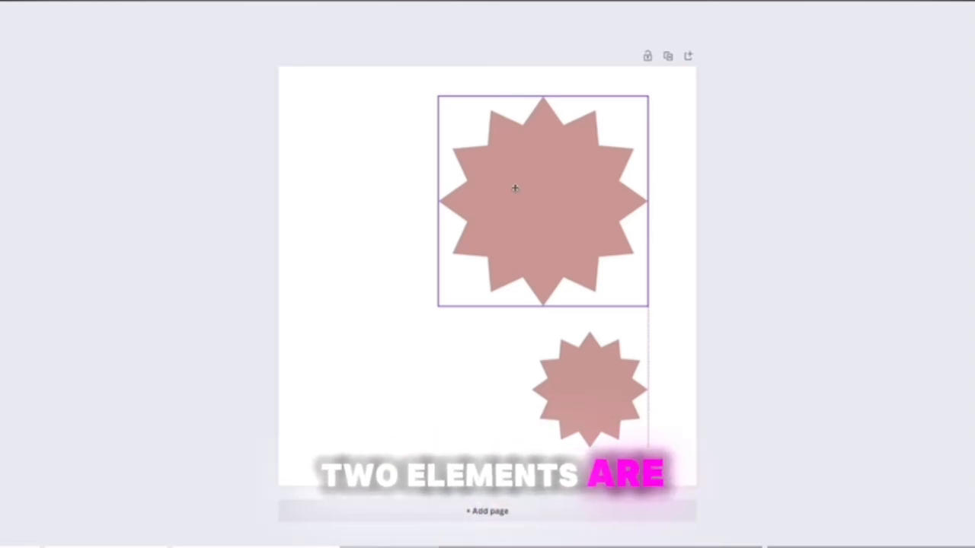
pyautogui.moveTo(515, 188)
pyautogui.mouseDown()
pyautogui.moveTo(513, 201)
pyautogui.moveTo(514, 185)
pyautogui.mouseUp()
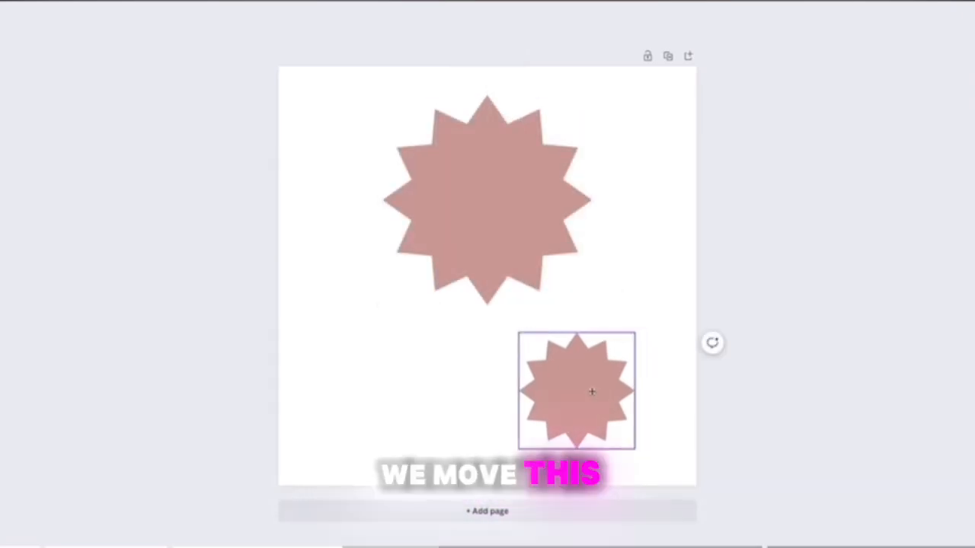
# Align the smaller starburst's left edge with the large one's, and move it up toward the large starburst.
pyautogui.moveTo(592, 392); pyautogui.dragTo(463, 383)
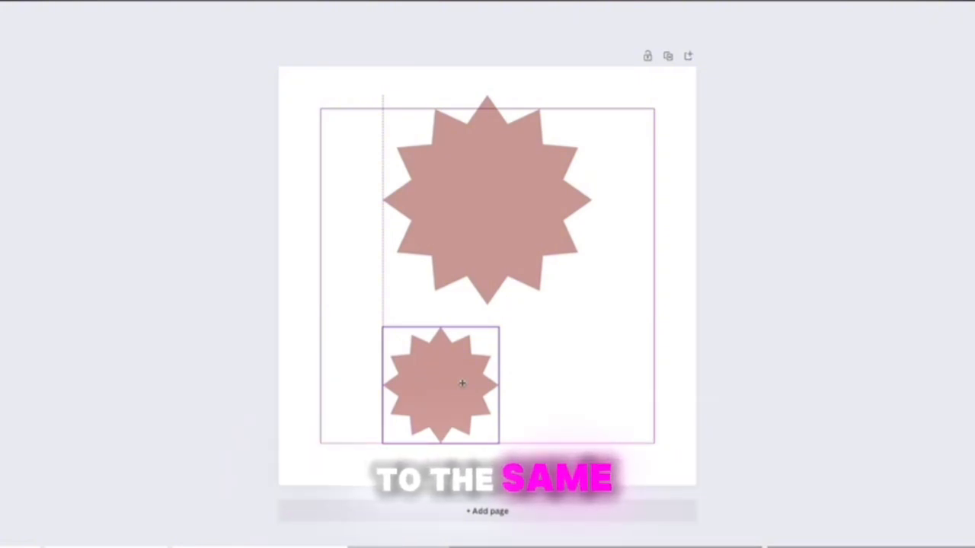
pyautogui.moveTo(455, 386); pyautogui.dragTo(498, 283)
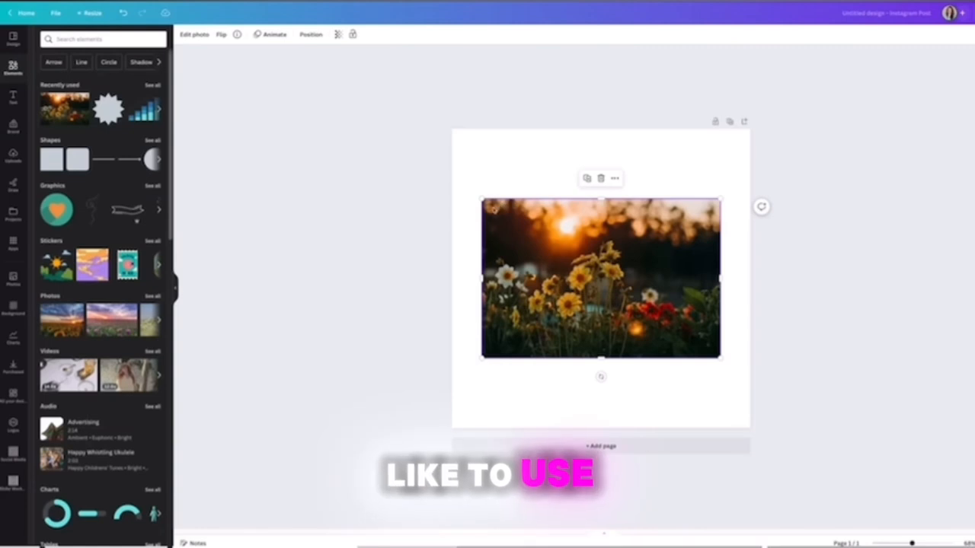
# Nudge the sunset flower photo slightly up and left on the page.
pyautogui.moveTo(516, 220)
pyautogui.mouseDown()
pyautogui.moveTo(527, 214)
pyautogui.moveTo(513, 216)
pyautogui.mouseUp()
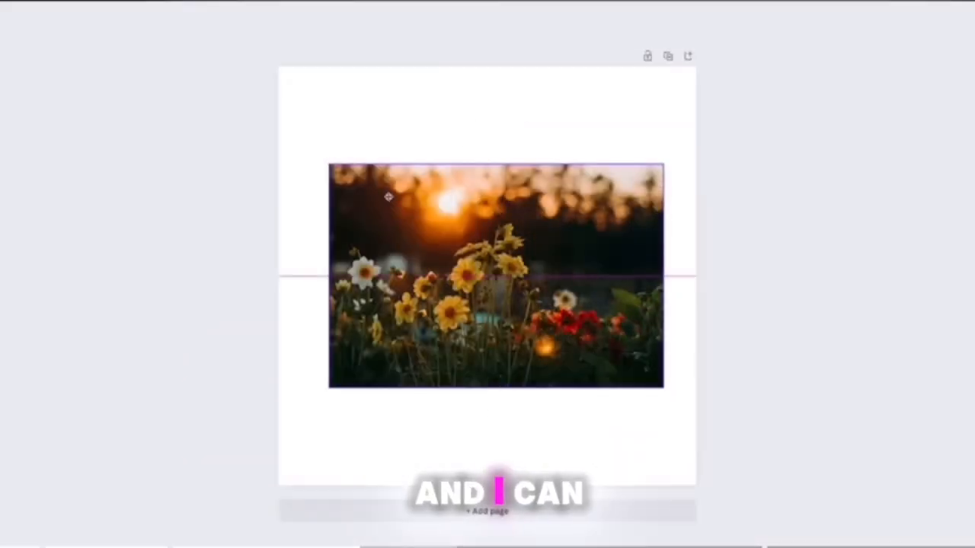
# Apply the Blur effect to the sunset flower photo and set its intensity to 45.
pyautogui.moveTo(387, 196); pyautogui.dragTo(388, 199)
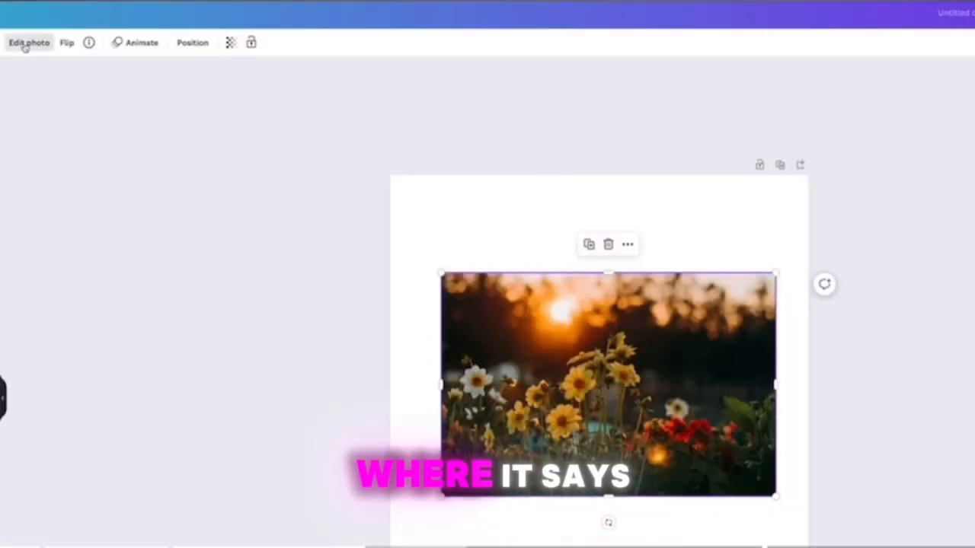
pyautogui.click(28, 43)
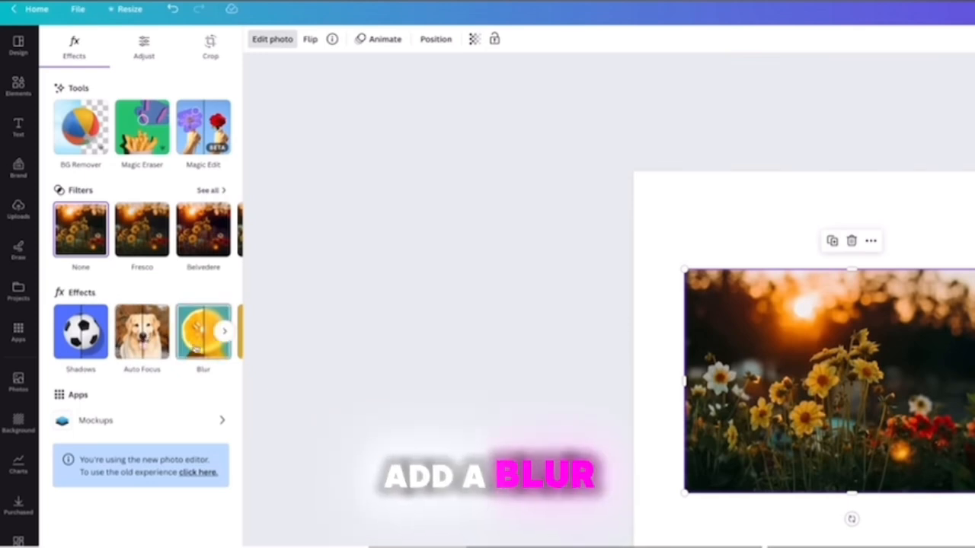
pyautogui.click(197, 327)
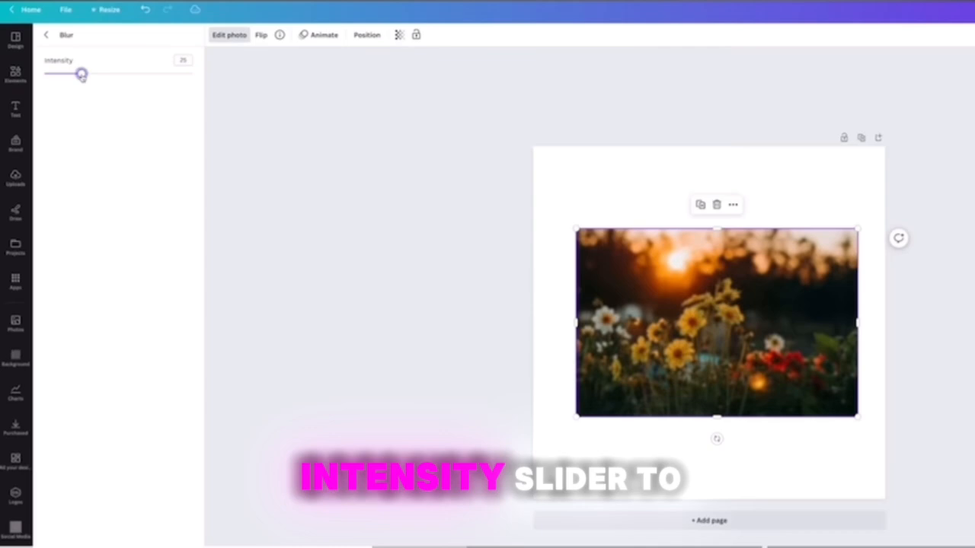
pyautogui.moveTo(82, 76); pyautogui.dragTo(86, 74)
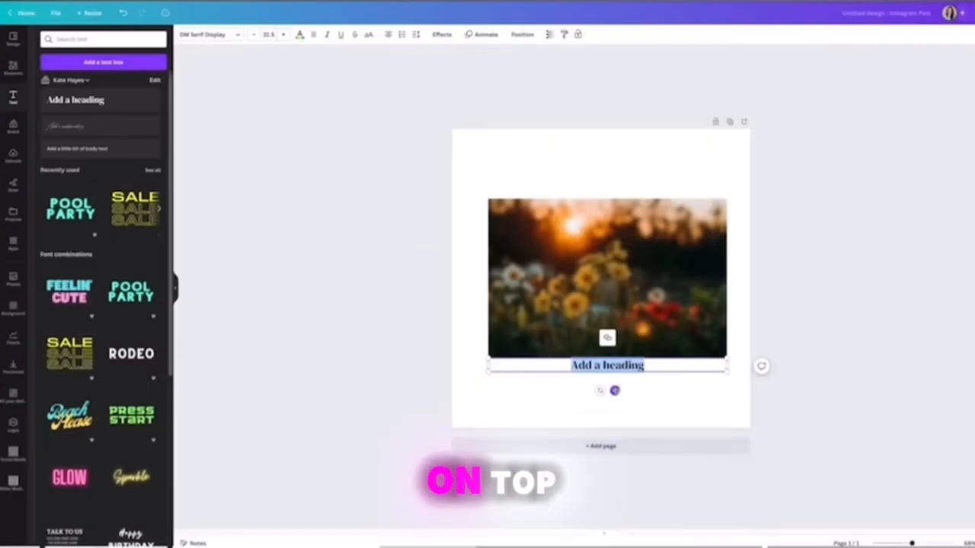
# Place a heading over the blurred flower photo and make it read "FLASH SALE".
pyautogui.moveTo(614, 389); pyautogui.dragTo(609, 319)
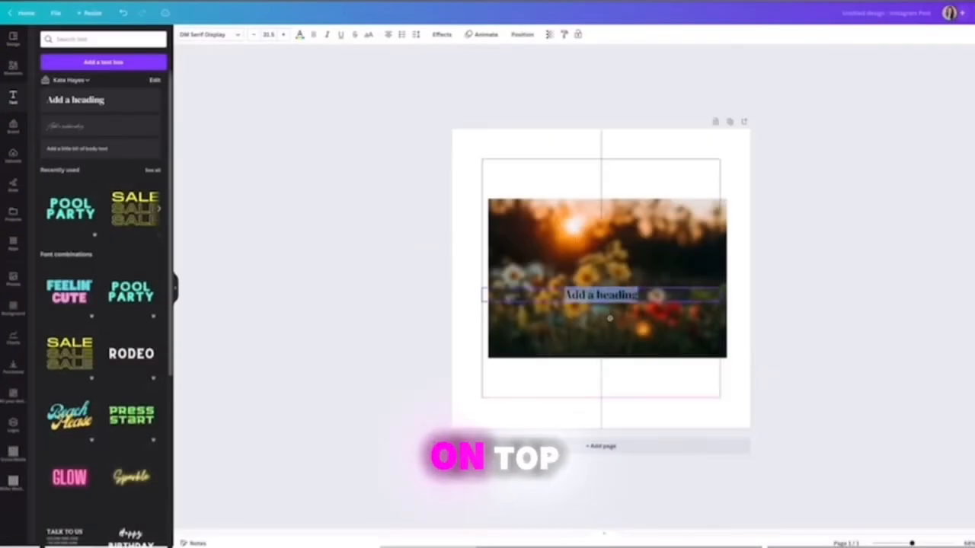
pyautogui.write('FLA')
pyautogui.write('SH SAL')
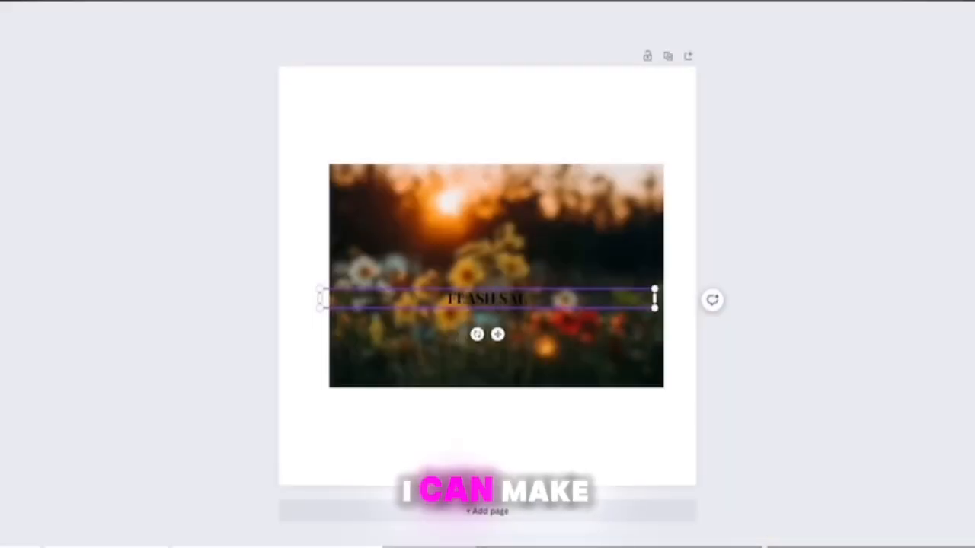
pyautogui.write('E')
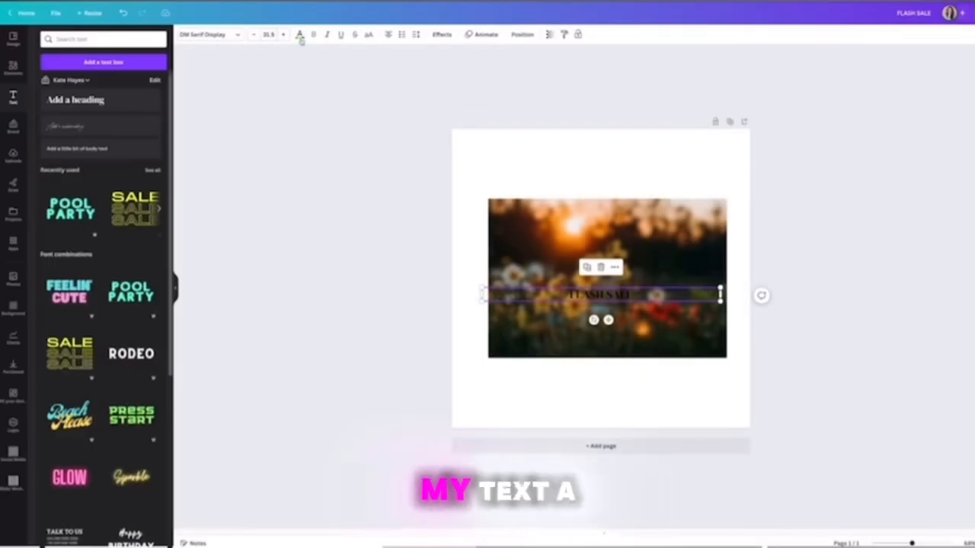
# Color the FLASH SALE heading white, then enlarge and reposition it slightly higher over the photo's center.
pyautogui.click(300, 35)
pyautogui.click(155, 321)
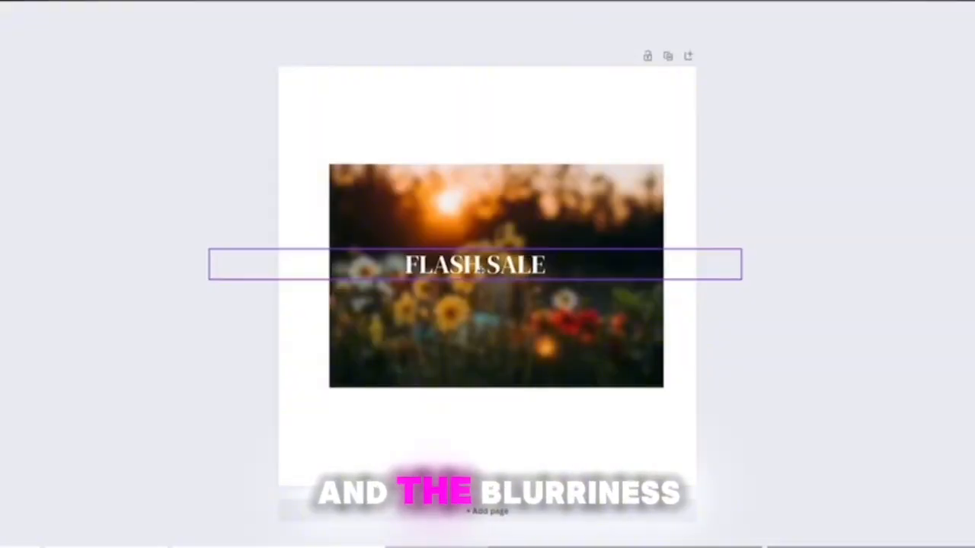
pyautogui.moveTo(595, 275); pyautogui.dragTo(604, 275)
pyautogui.moveTo(492, 271); pyautogui.dragTo(492, 273)
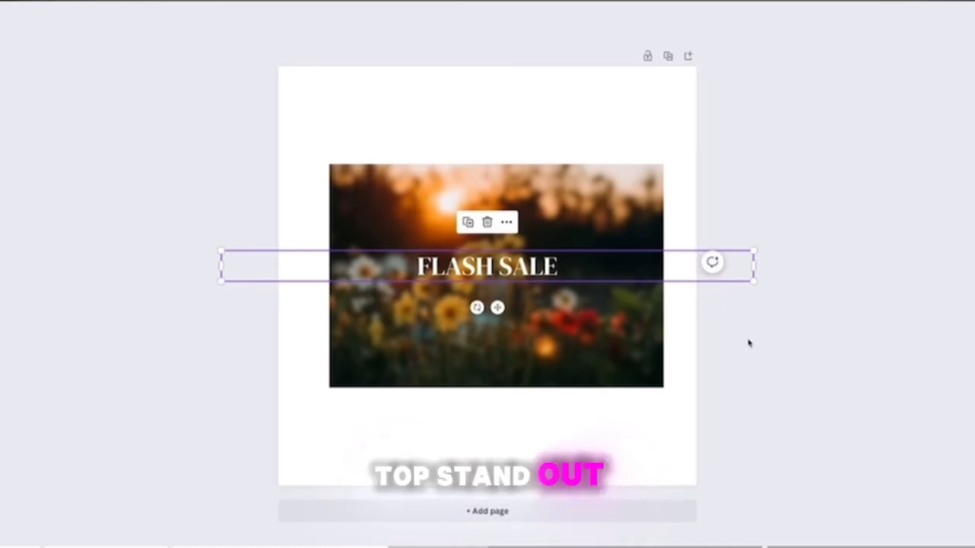
pyautogui.click(749, 343)
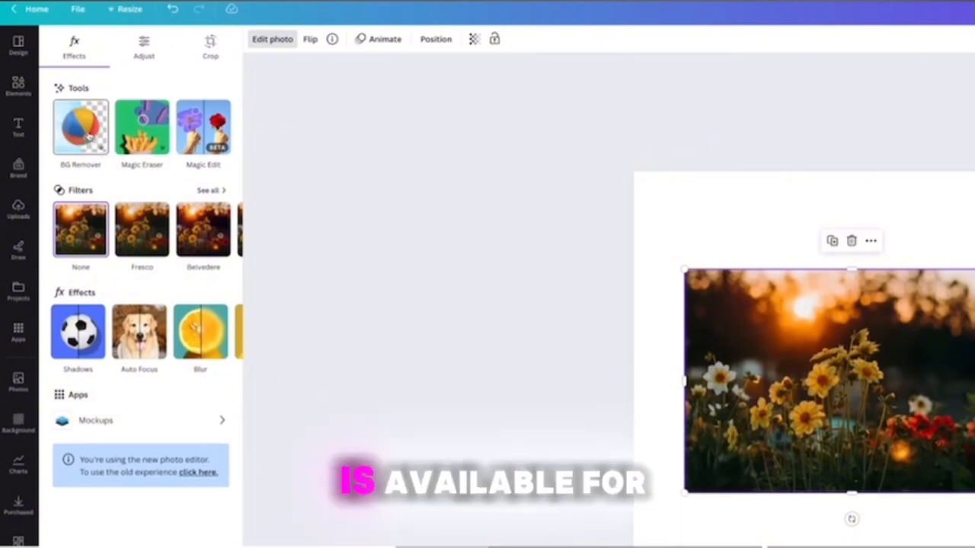
# Remove the background from the sunset flower photo and enlarge the flower cutout toward the page's lower right corner.
pyautogui.click(88, 136)
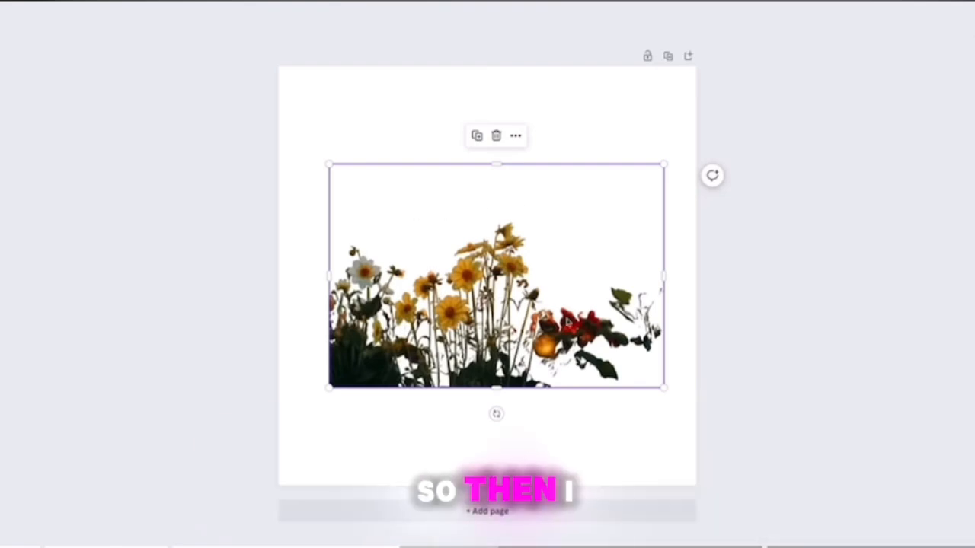
pyautogui.moveTo(663, 388); pyautogui.dragTo(827, 518)
pyautogui.moveTo(609, 396); pyautogui.dragTo(595, 385)
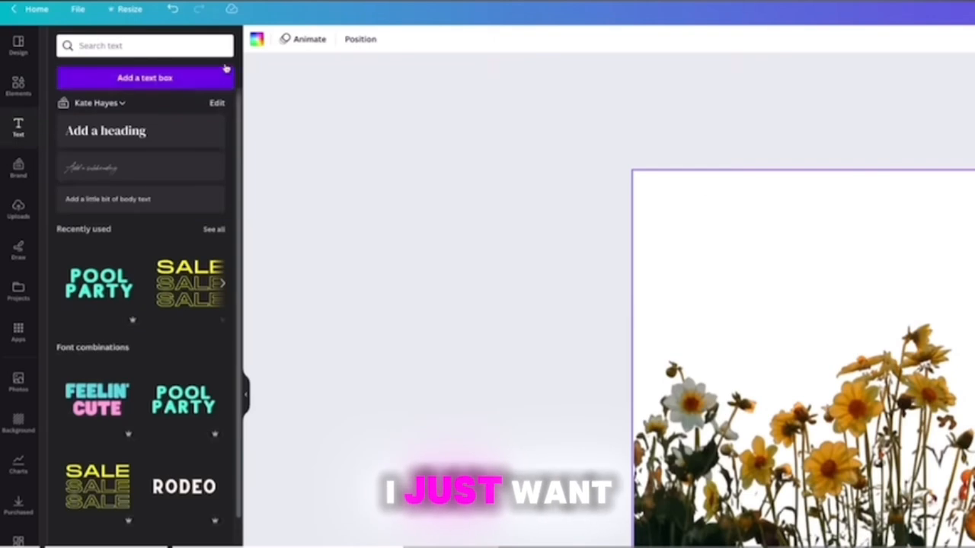
# Change the page background behind the flower cutout to dusty rose from the brand color palette.
pyautogui.click(257, 40)
pyautogui.click(216, 225)
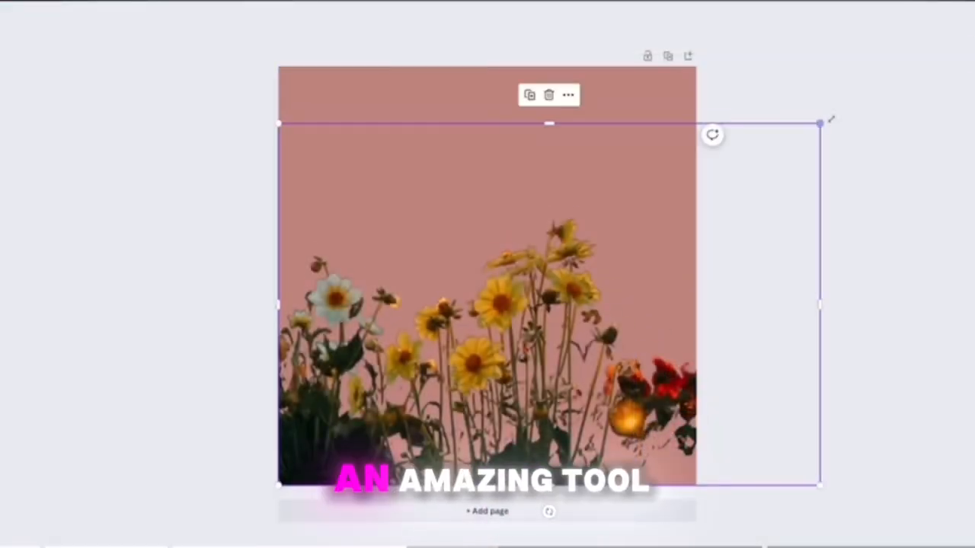
pyautogui.moveTo(830, 120); pyautogui.dragTo(906, 67)
pyautogui.moveTo(597, 228); pyautogui.dragTo(595, 251)
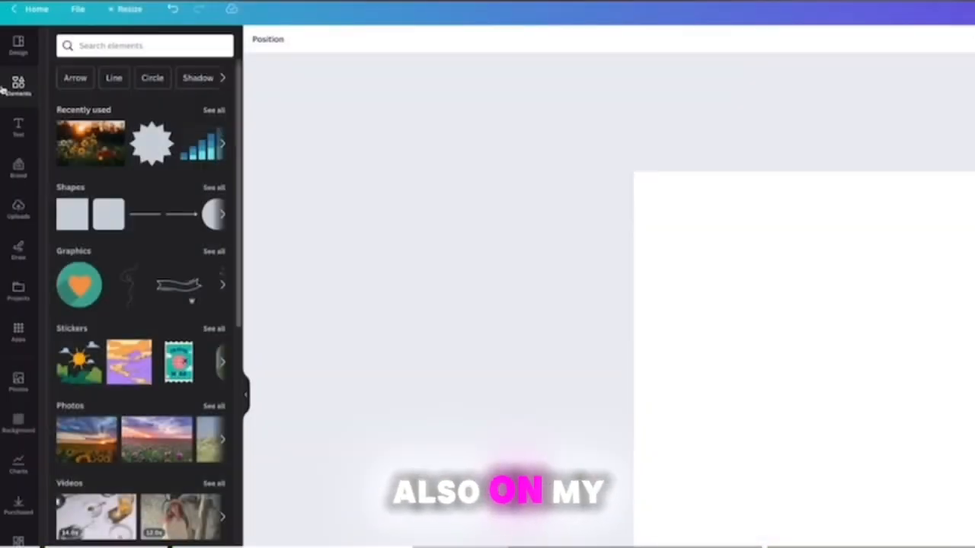
# Insert a slightly enlarged brush-stroke frame in the page's center and fill it with the sunset flower photo.
pyautogui.scroll(-4, 192, 190)
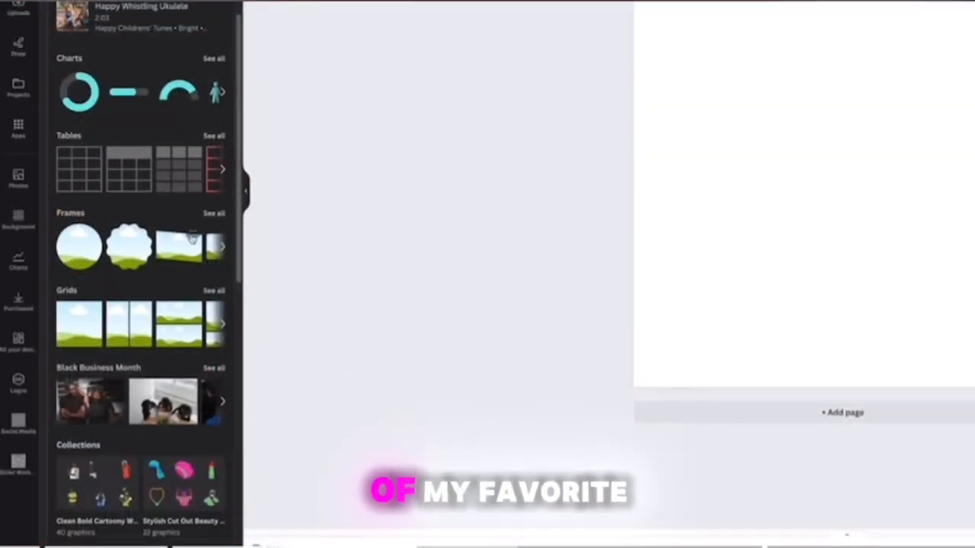
pyautogui.click(208, 216)
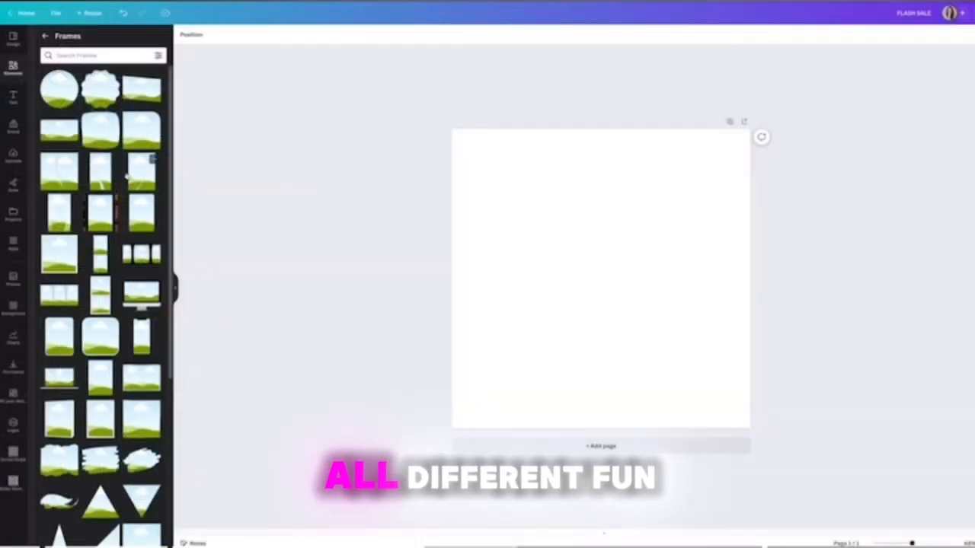
pyautogui.scroll(-5, 143, 330)
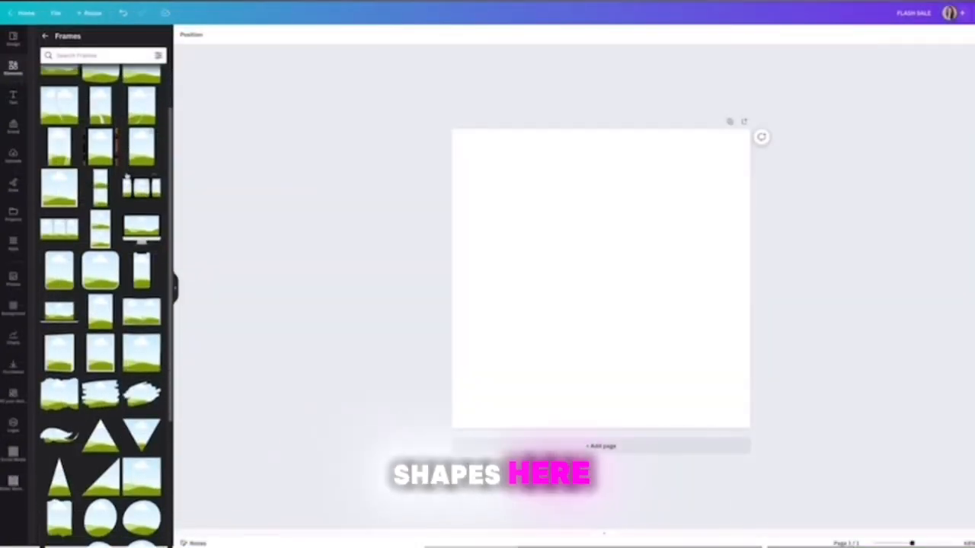
pyautogui.click(103, 266)
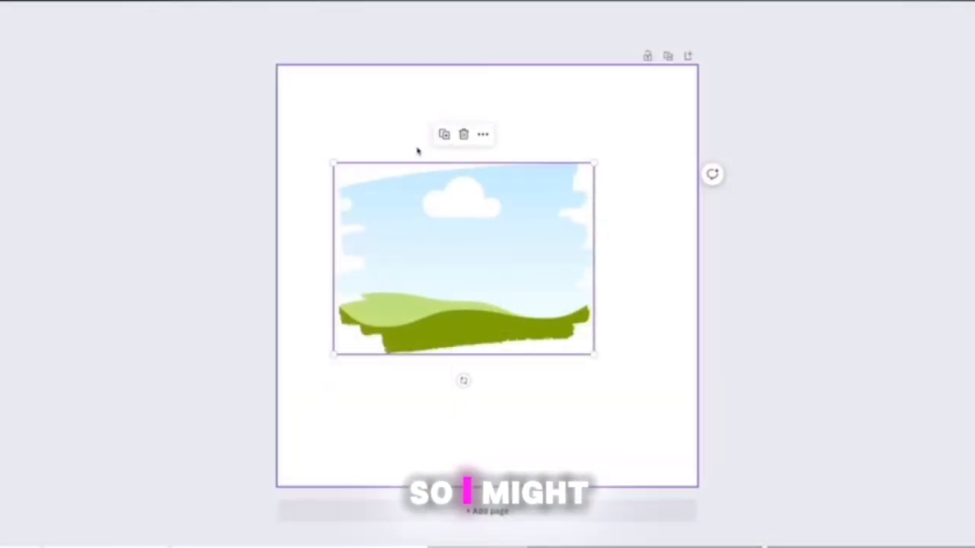
pyautogui.moveTo(424, 218); pyautogui.dragTo(449, 218)
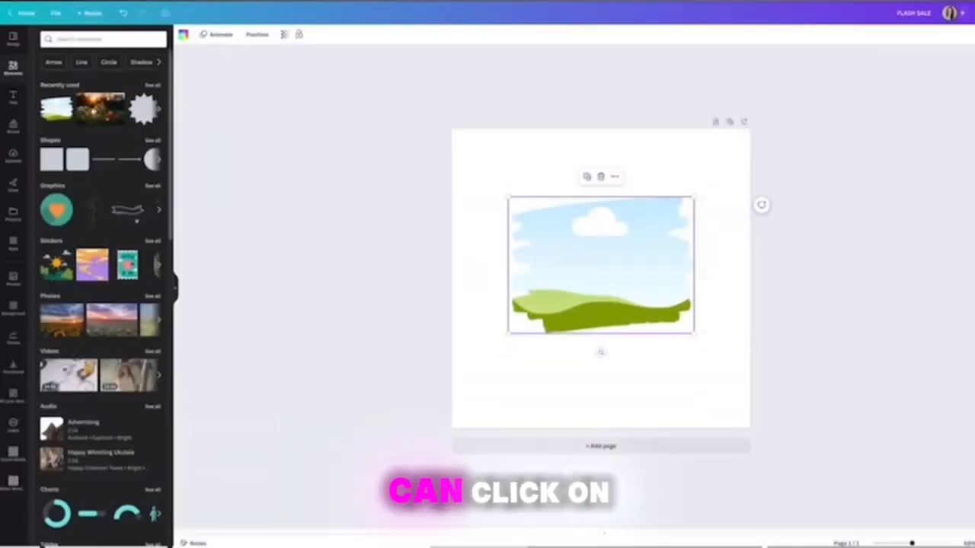
pyautogui.moveTo(95, 112)
pyautogui.mouseDown()
pyautogui.moveTo(448, 223)
pyautogui.moveTo(495, 210)
pyautogui.moveTo(547, 244)
pyautogui.moveTo(566, 240)
pyautogui.mouseUp()
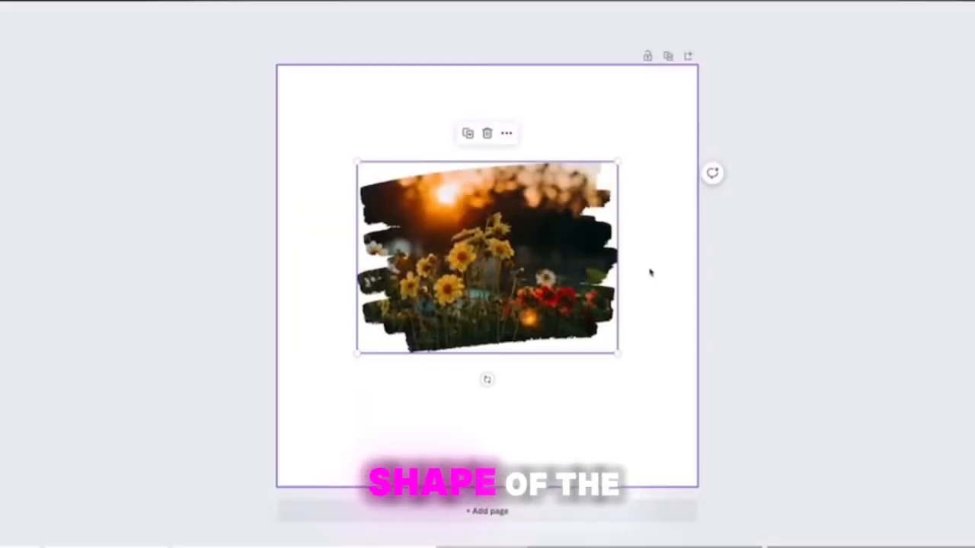
pyautogui.click(717, 277)
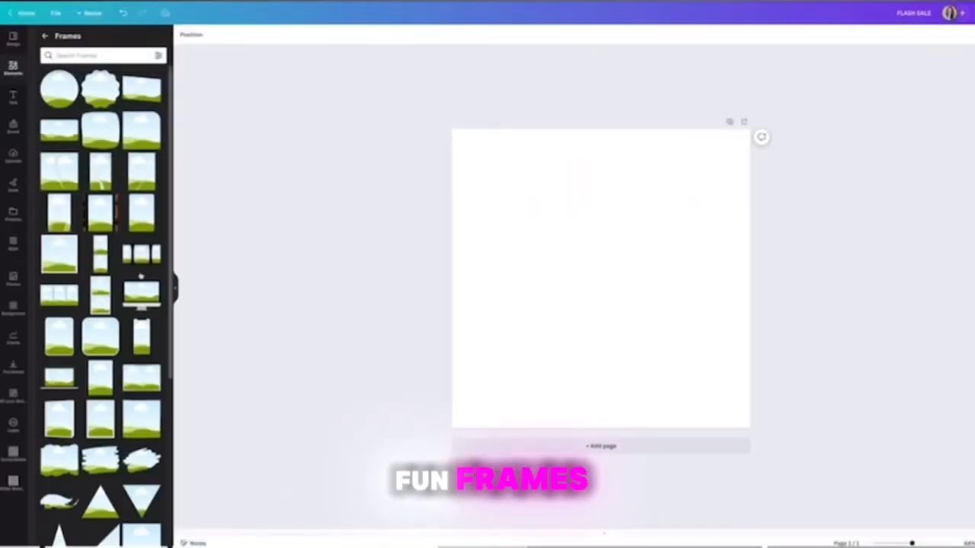
# Insert the desktop computer mockup frame on the blank page and fill its screen with the sunset flower photo.
pyautogui.scroll(-1, 140, 277)
pyautogui.click(137, 244)
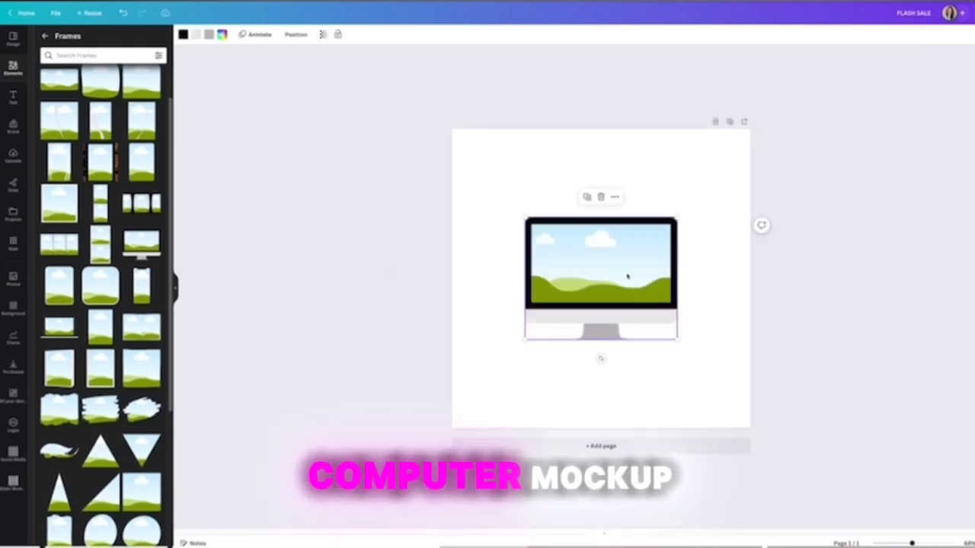
pyautogui.click(13, 67)
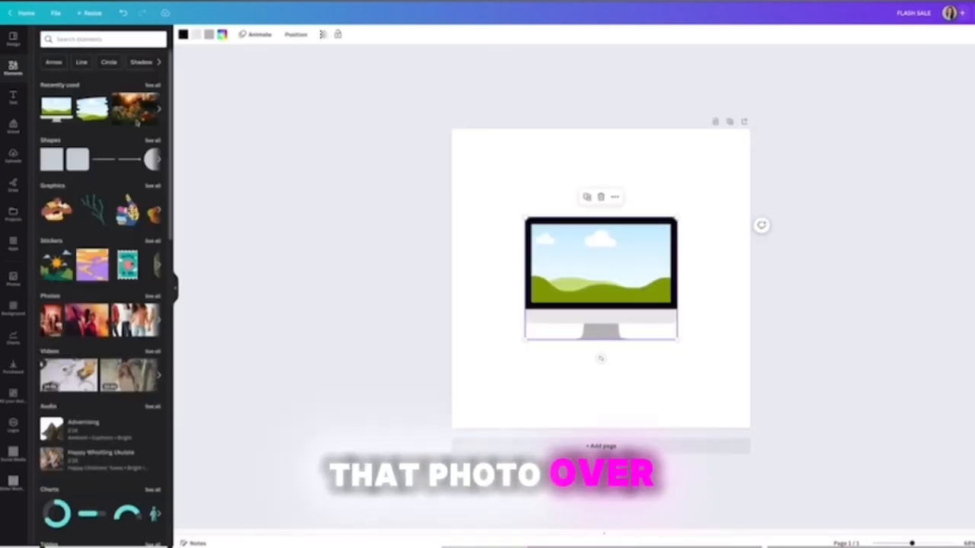
pyautogui.moveTo(86, 320); pyautogui.dragTo(602, 263)
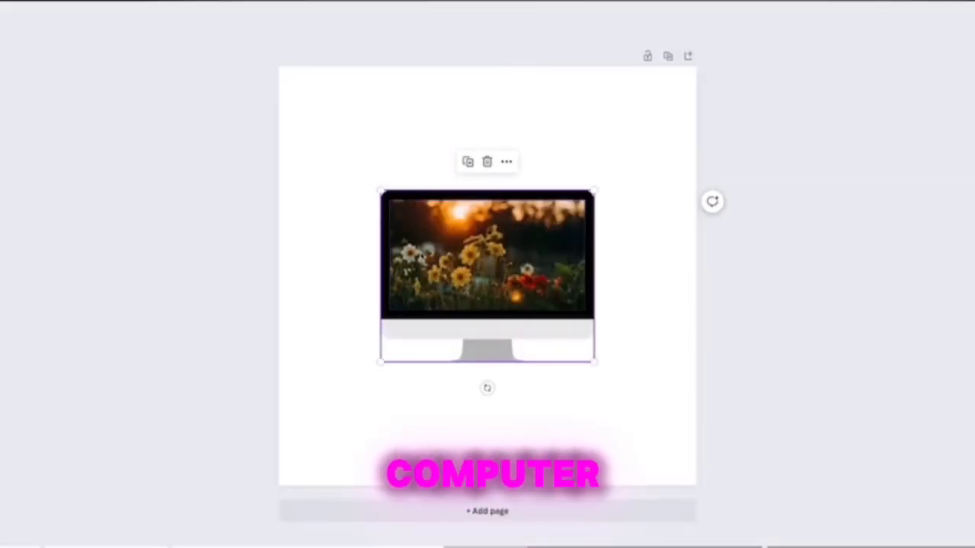
pyautogui.click(640, 276)
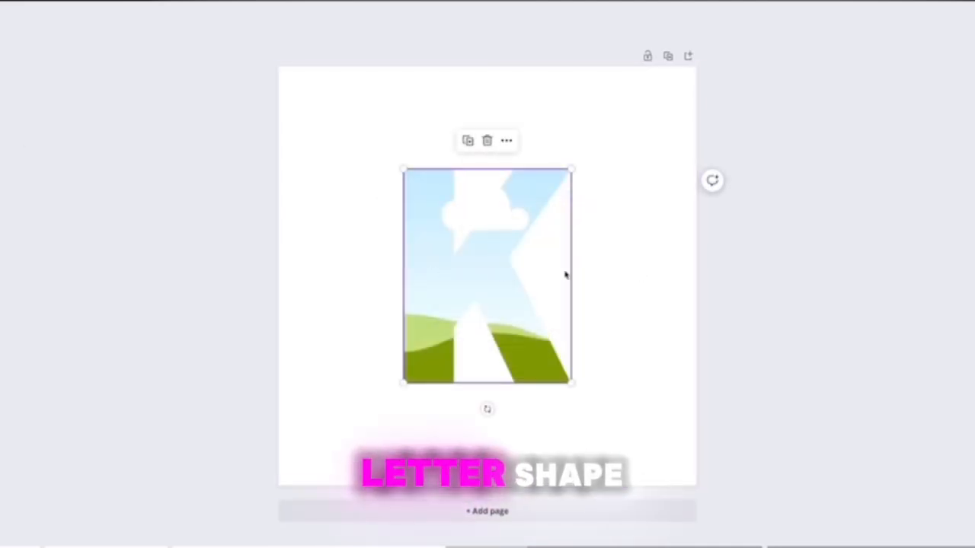
# Fill the letter K frame with the sunset flower photo.
pyautogui.click(629, 255)
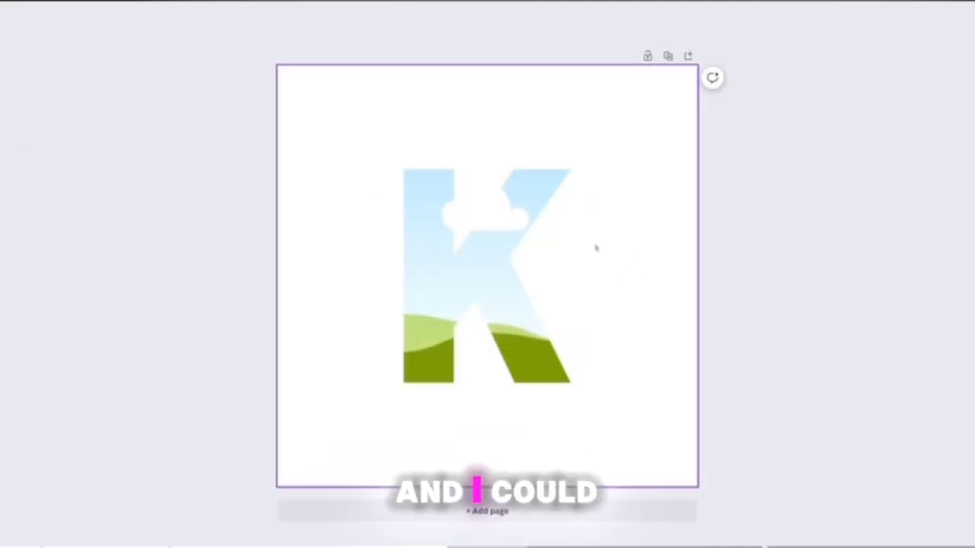
pyautogui.moveTo(116, 123); pyautogui.dragTo(618, 264)
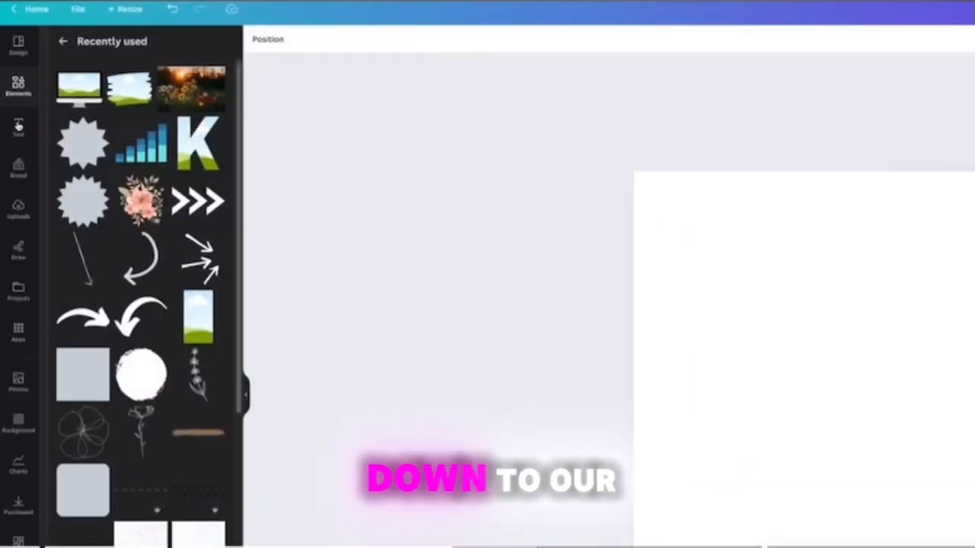
# Add a plain text box to the blank page and move it up and left of the page's center.
pyautogui.click(18, 127)
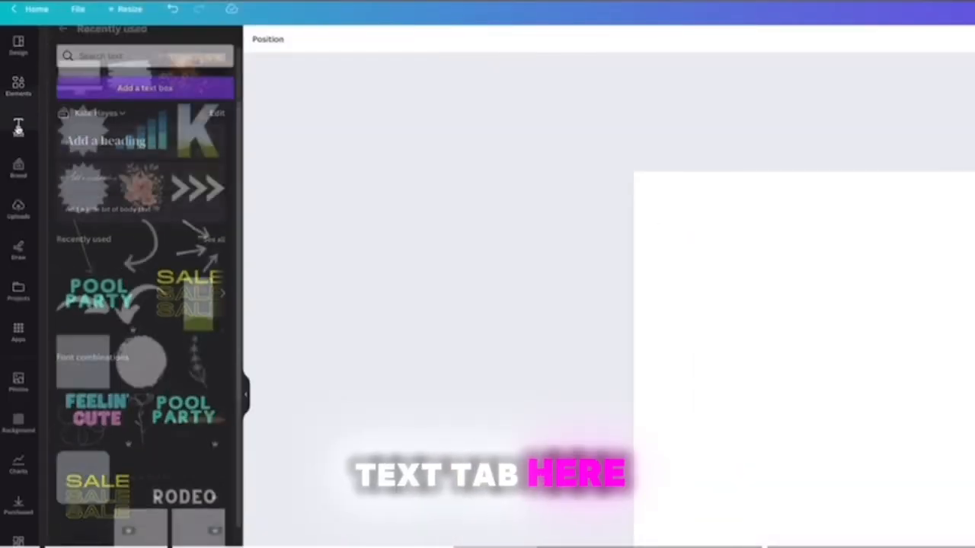
pyautogui.click(144, 80)
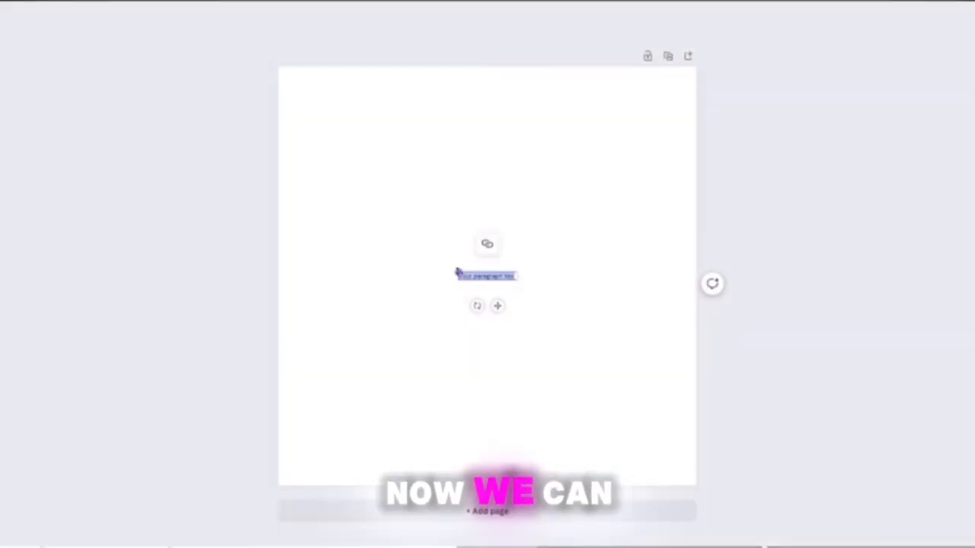
pyautogui.moveTo(457, 272); pyautogui.dragTo(334, 234)
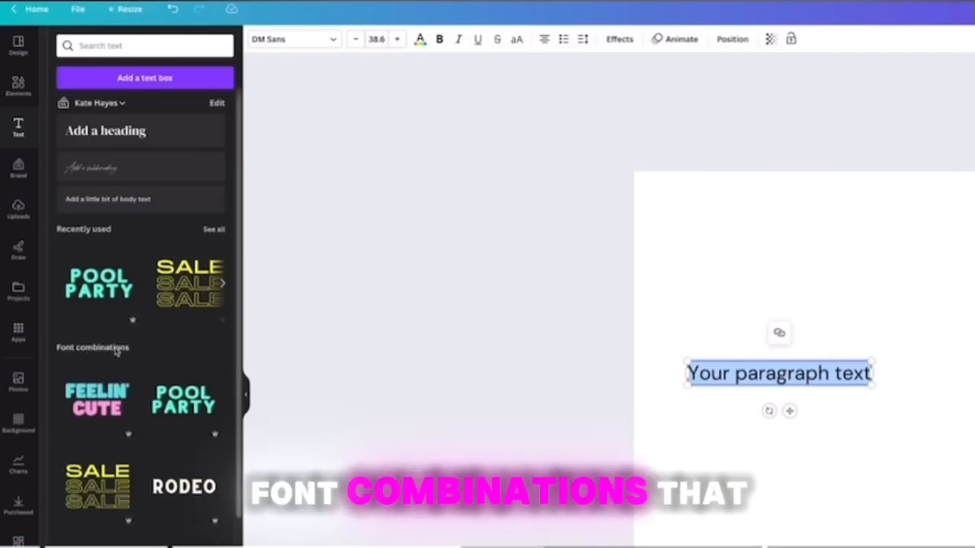
# Look through the ready-made font combinations and check which ones carry the Pro crown.
pyautogui.scroll(-2, 176, 379)
pyautogui.scroll(-5, 176, 379)
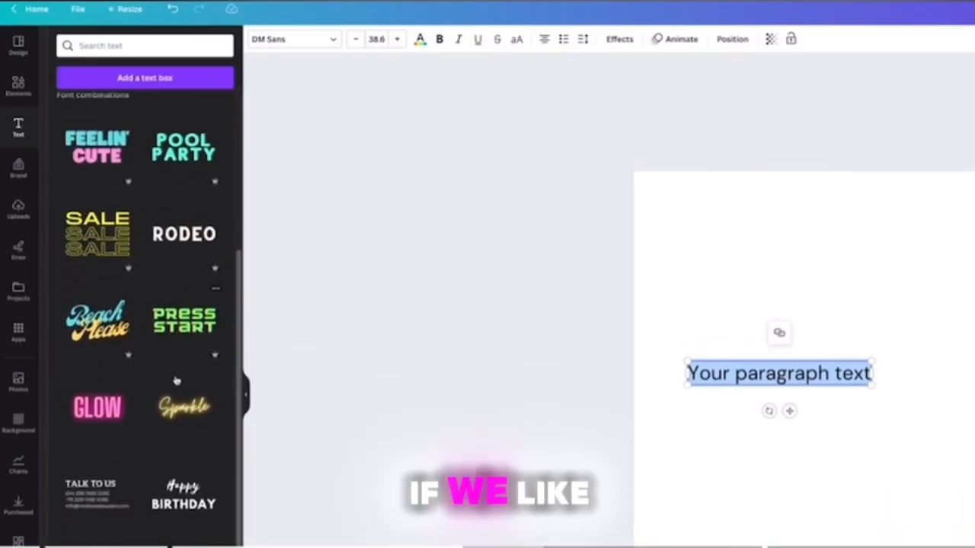
pyautogui.click(183, 344)
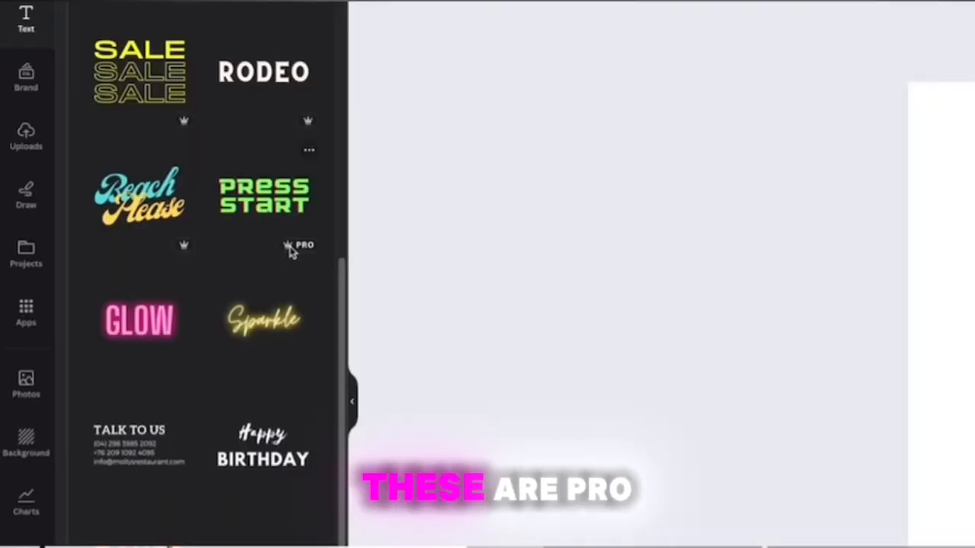
pyautogui.moveTo(295, 251)
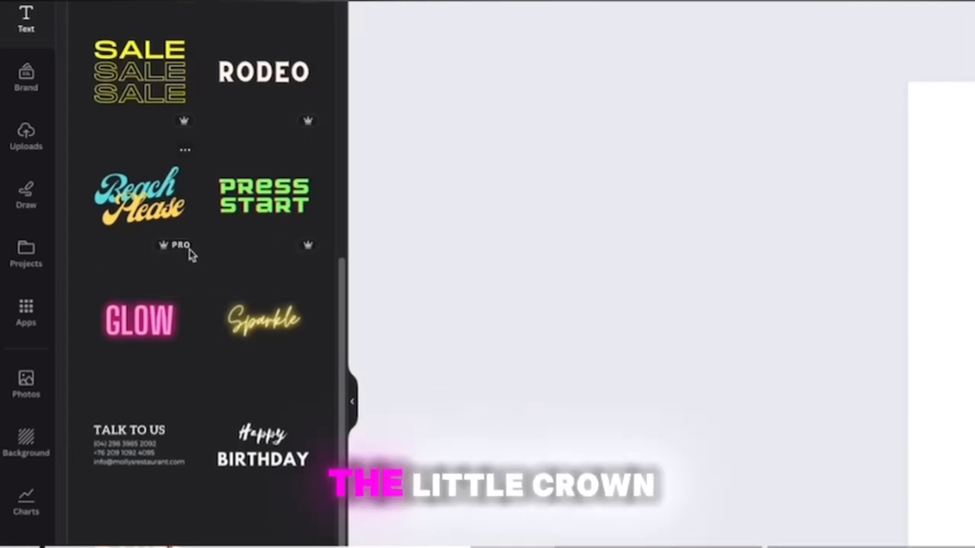
pyautogui.moveTo(172, 253)
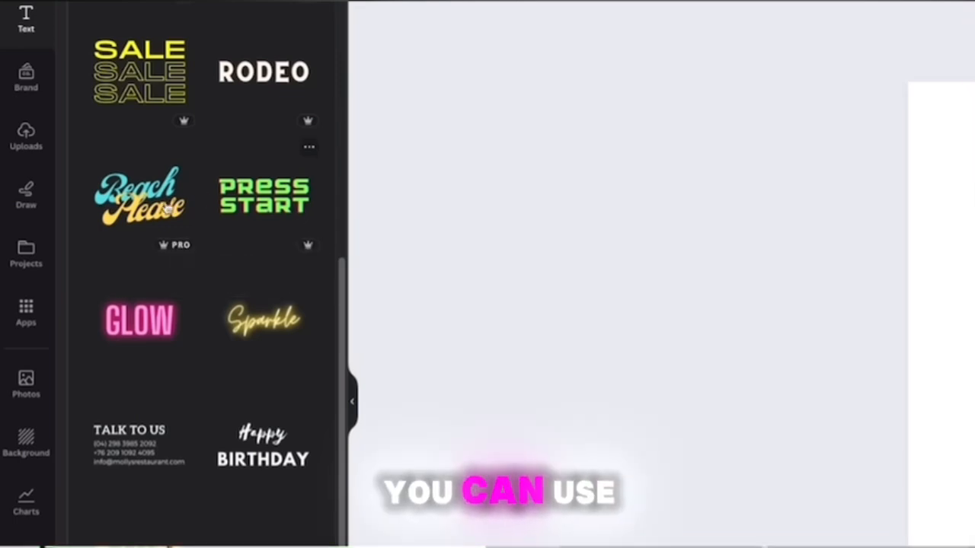
pyautogui.scroll(5, 282, 227)
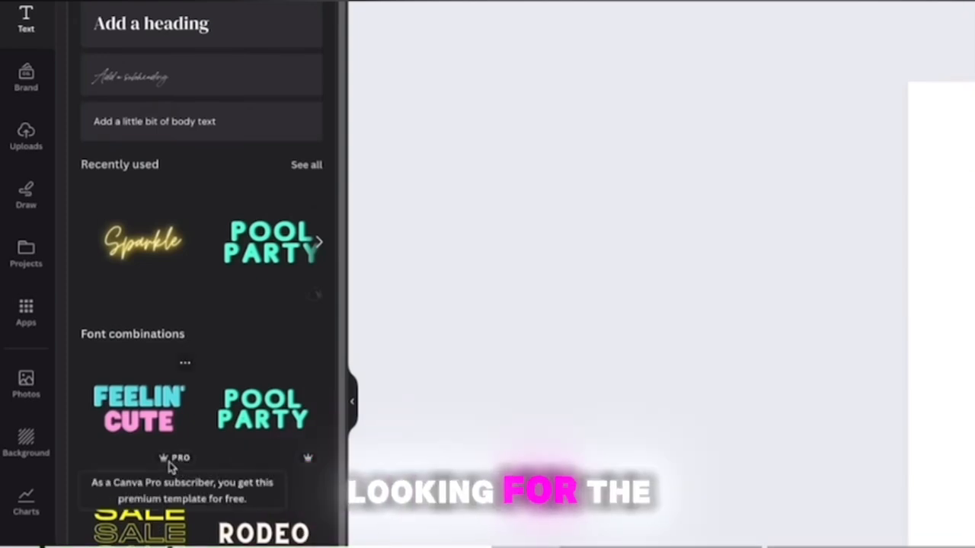
pyautogui.moveTo(307, 463)
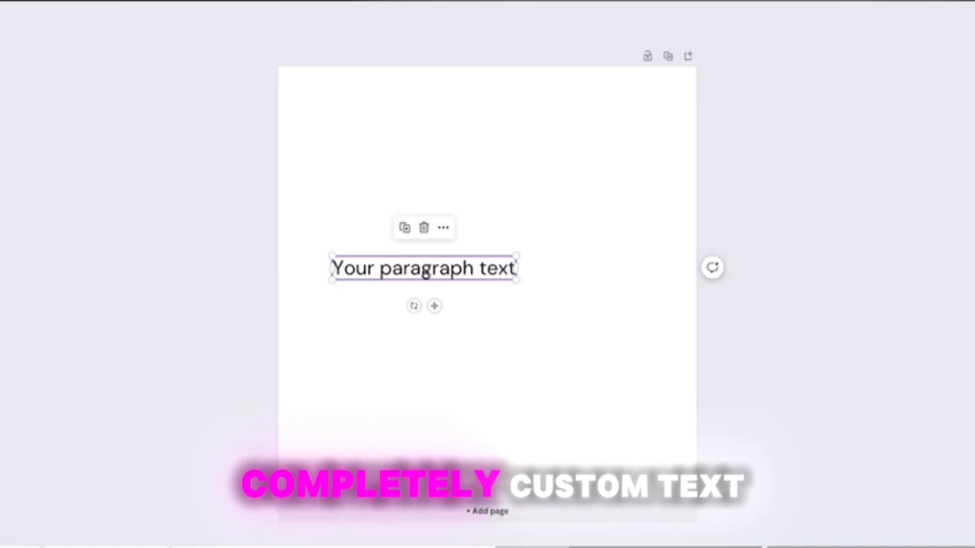
# Replace the placeholder paragraph text on the page with "Have a great day".
pyautogui.doubleClick(426, 270)
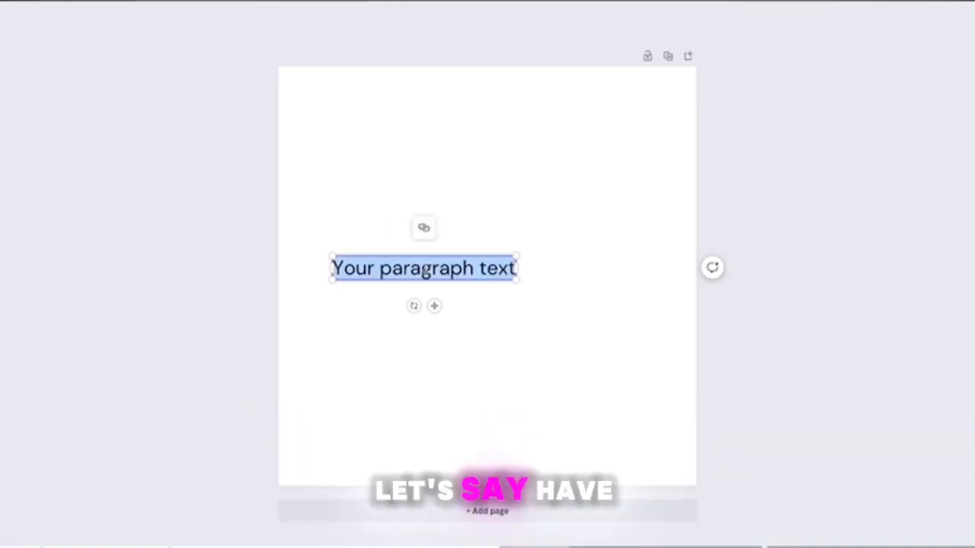
pyautogui.write('Have a great')
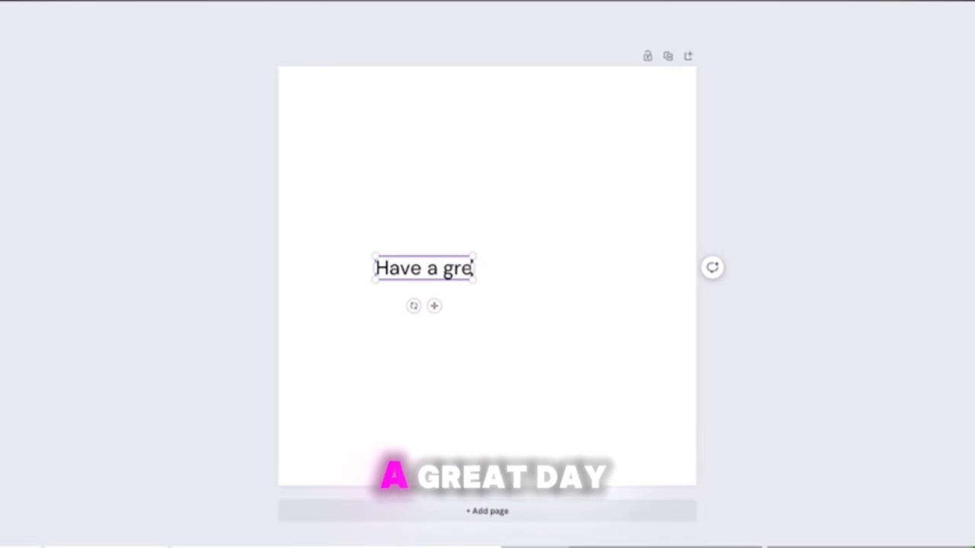
pyautogui.write(' day')
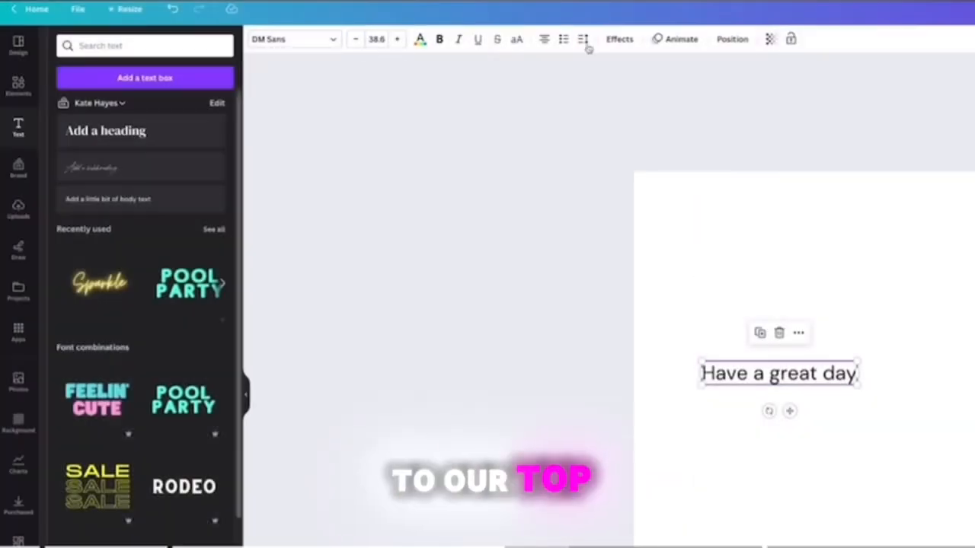
# Set the "Have a great day" text to the Archivo Black font at size 38.5.
pyautogui.click(298, 40)
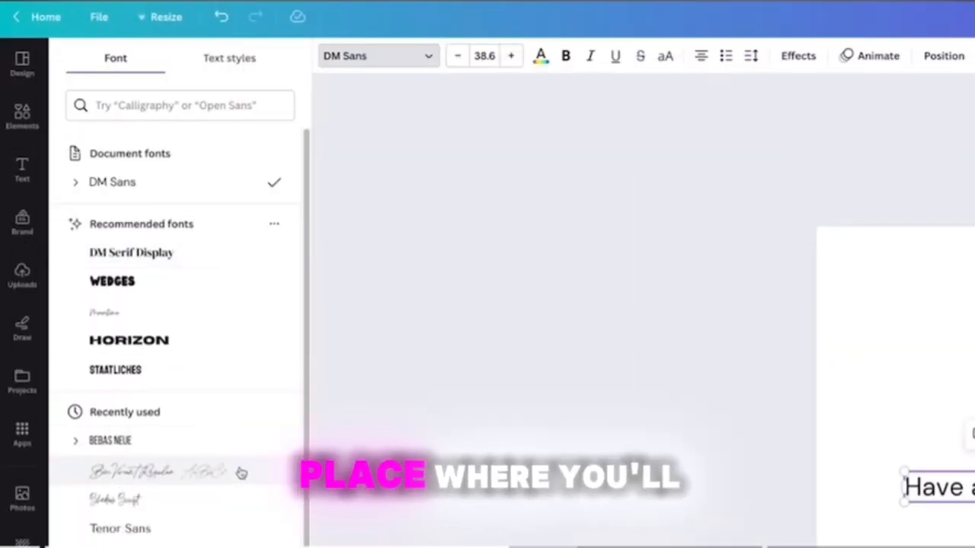
pyautogui.scroll(-2, 243, 486)
pyautogui.scroll(-8, 243, 486)
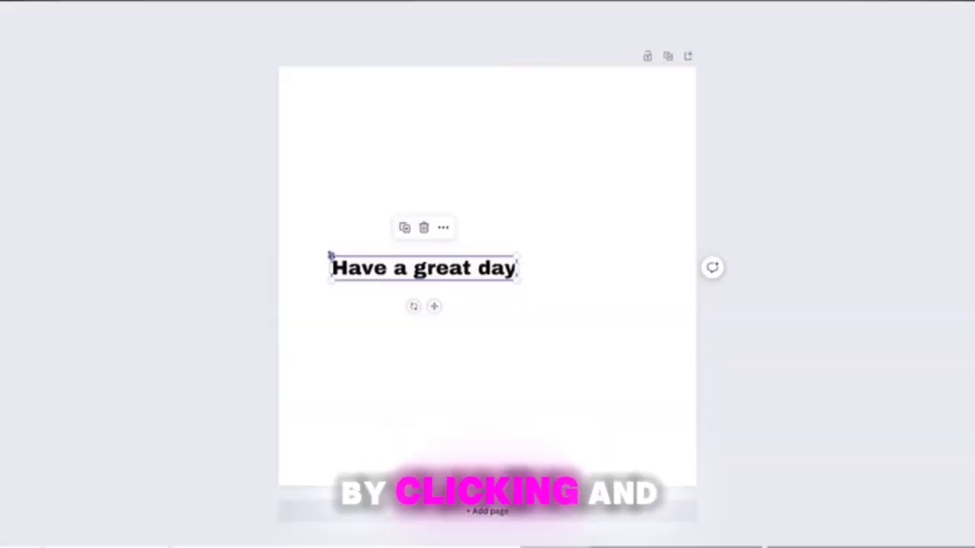
pyautogui.moveTo(330, 256); pyautogui.dragTo(350, 233)
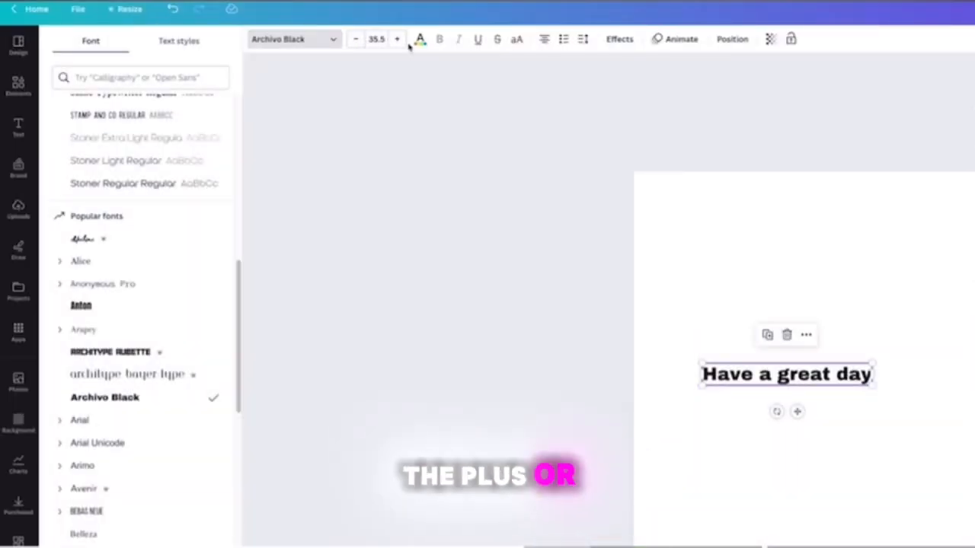
pyautogui.click(397, 39)
pyautogui.click(397, 39)
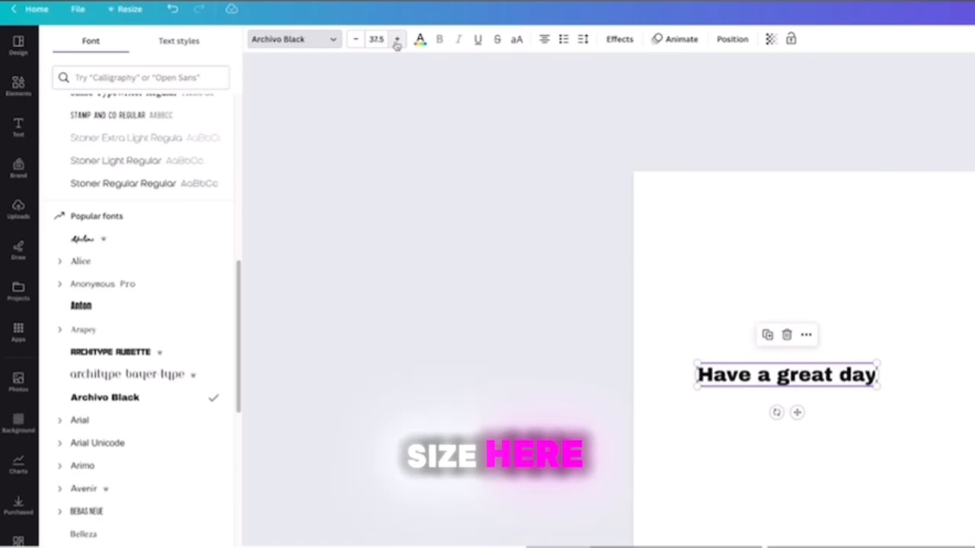
pyautogui.click(397, 39)
# Give the "Have a great day" text a custom dark red color, #4B0C0C.
pyautogui.click(420, 39)
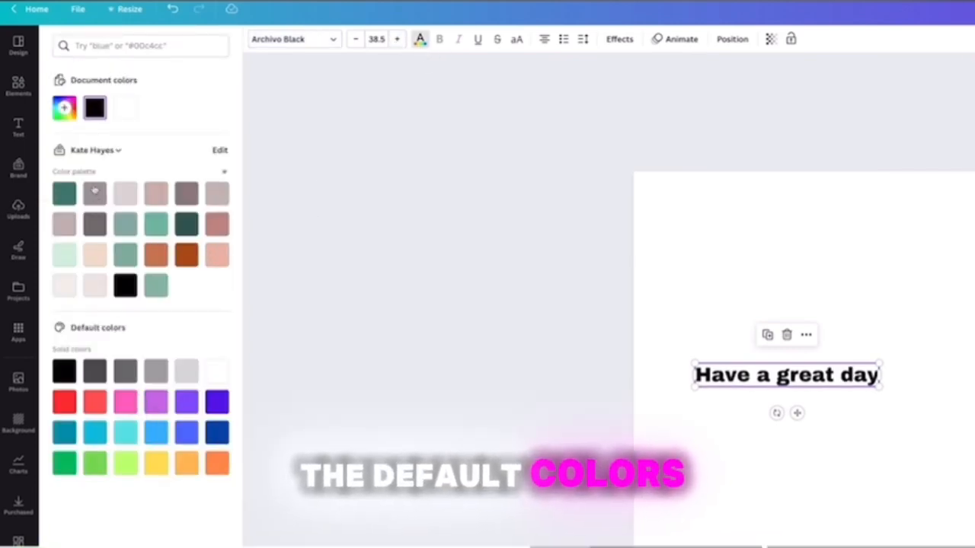
pyautogui.click(65, 110)
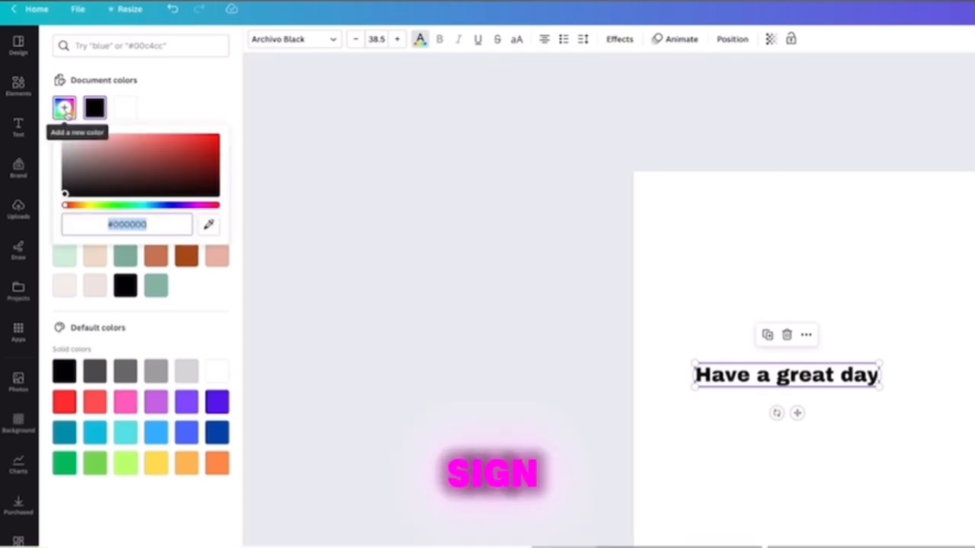
pyautogui.click(130, 163)
pyautogui.moveTo(188, 161); pyautogui.dragTo(194, 178)
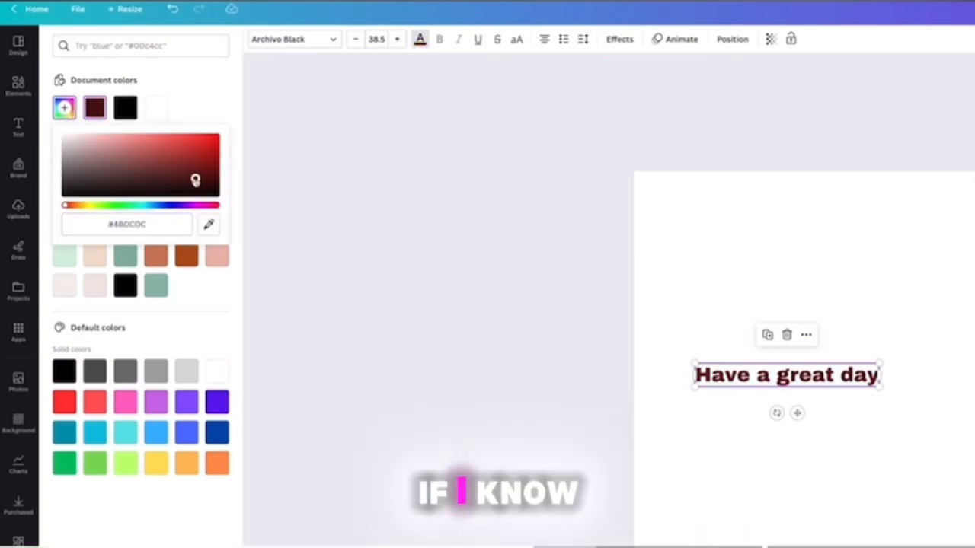
pyautogui.moveTo(154, 225); pyautogui.dragTo(105, 225)
pyautogui.moveTo(105, 225); pyautogui.dragTo(153, 225)
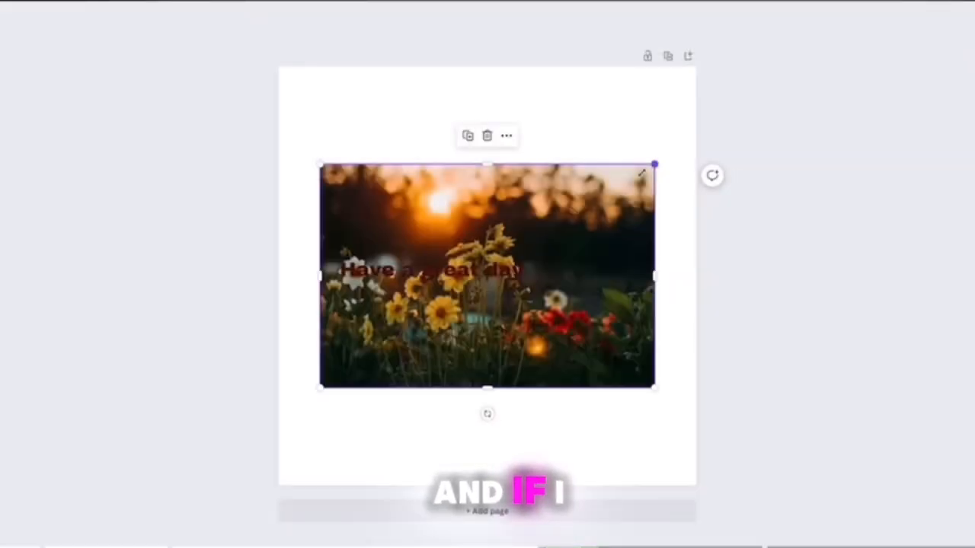
# Position the sunset flower photo centered on the lower half of the page and center the "Have a great day" text above it.
pyautogui.moveTo(510, 285); pyautogui.dragTo(521, 324)
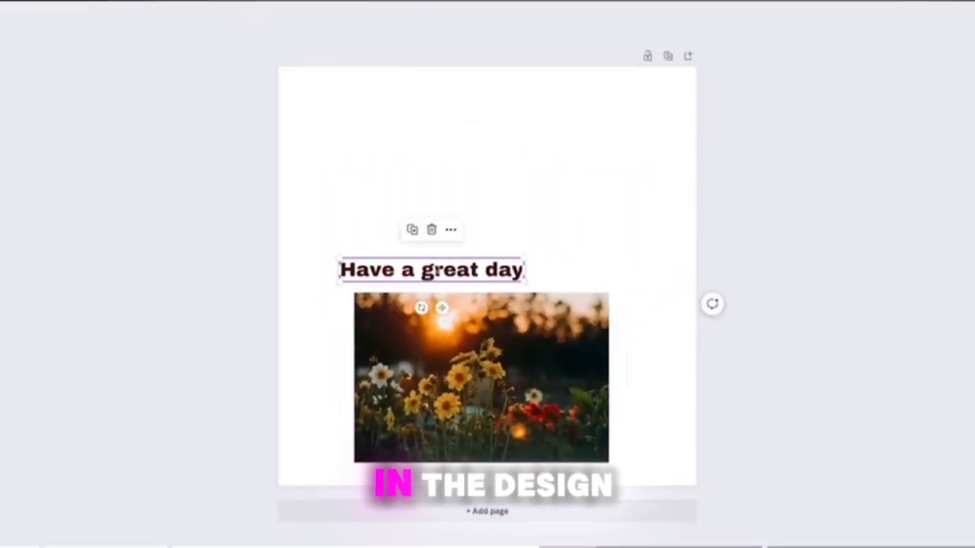
pyautogui.moveTo(437, 270); pyautogui.dragTo(493, 174)
pyautogui.moveTo(509, 316); pyautogui.dragTo(514, 303)
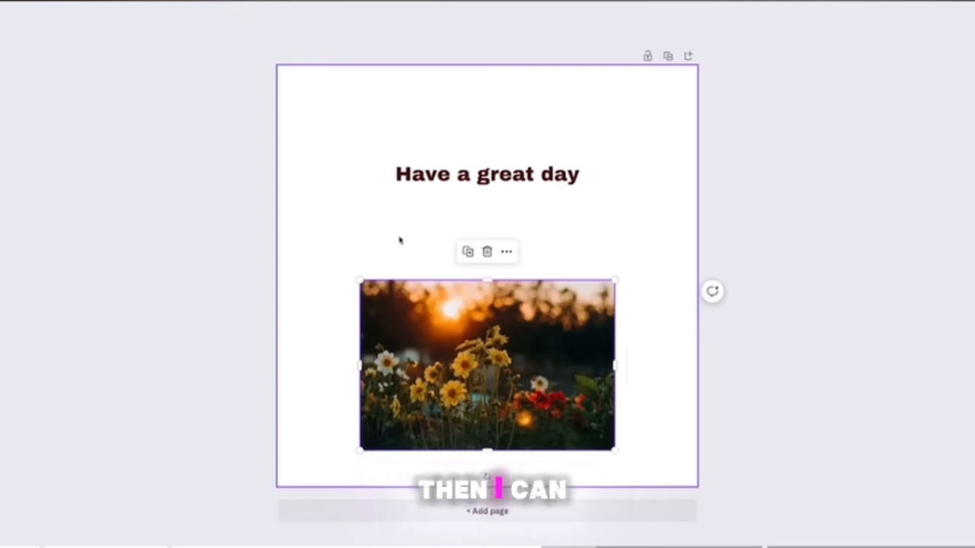
# Recolor the heading text by sampling the yellow of a flower in the photo with the eyedropper.
pyautogui.click(418, 185)
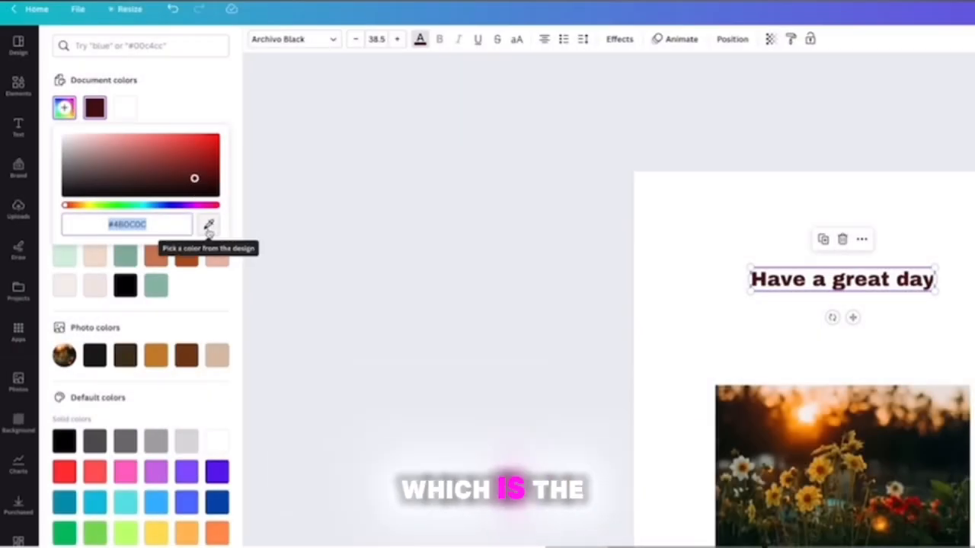
pyautogui.click(208, 226)
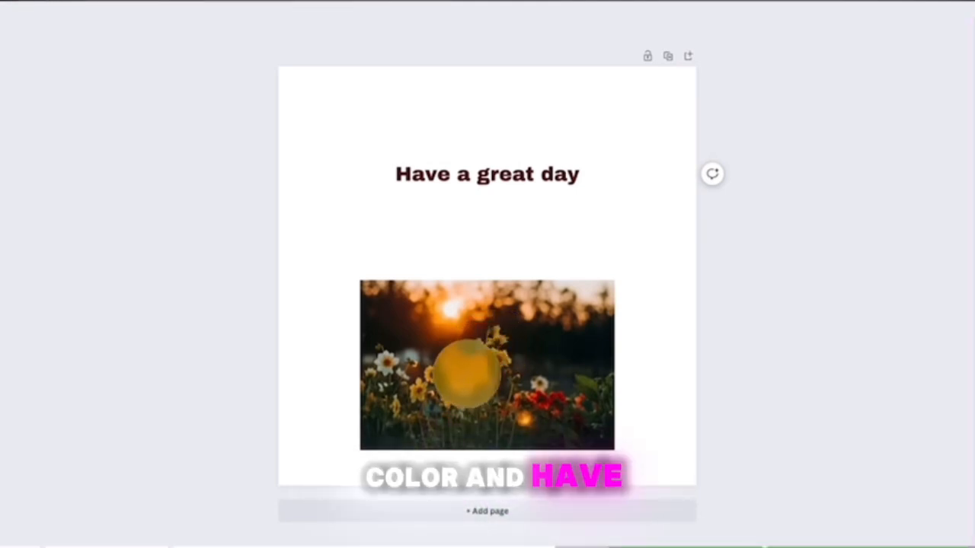
pyautogui.click(468, 377)
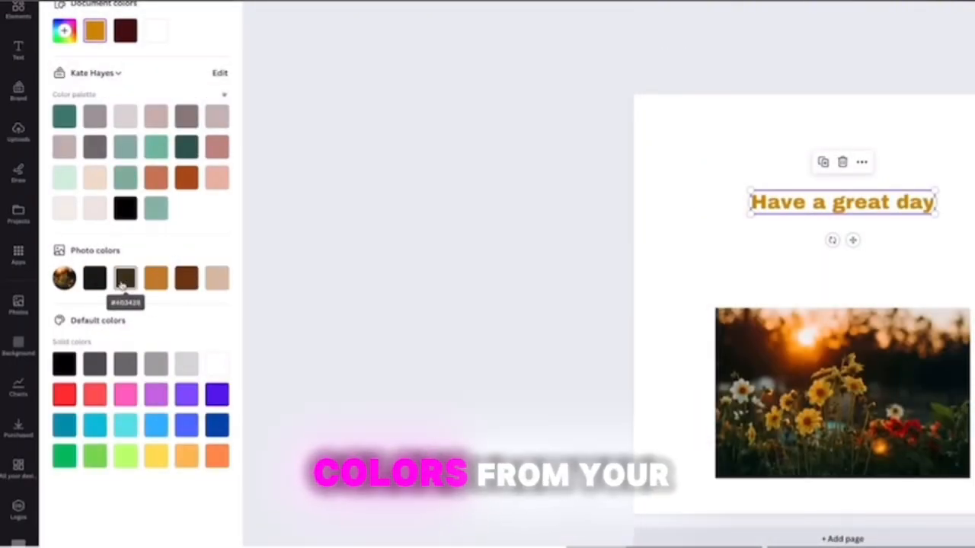
# Compare the photo colors on the heading, settle on the orange #c8842c, and enlarge the centered text to size 48.5.
pyautogui.click(157, 280)
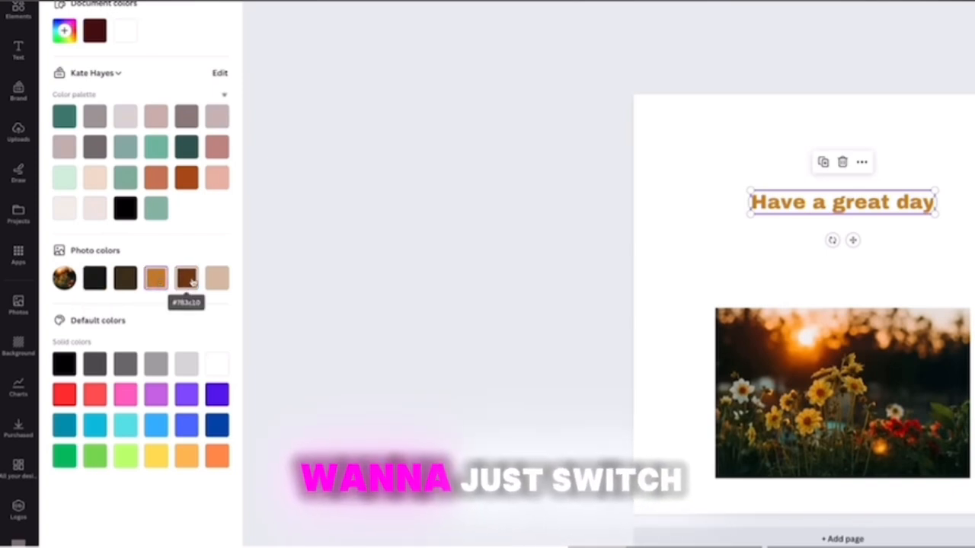
pyautogui.click(190, 281)
pyautogui.click(218, 281)
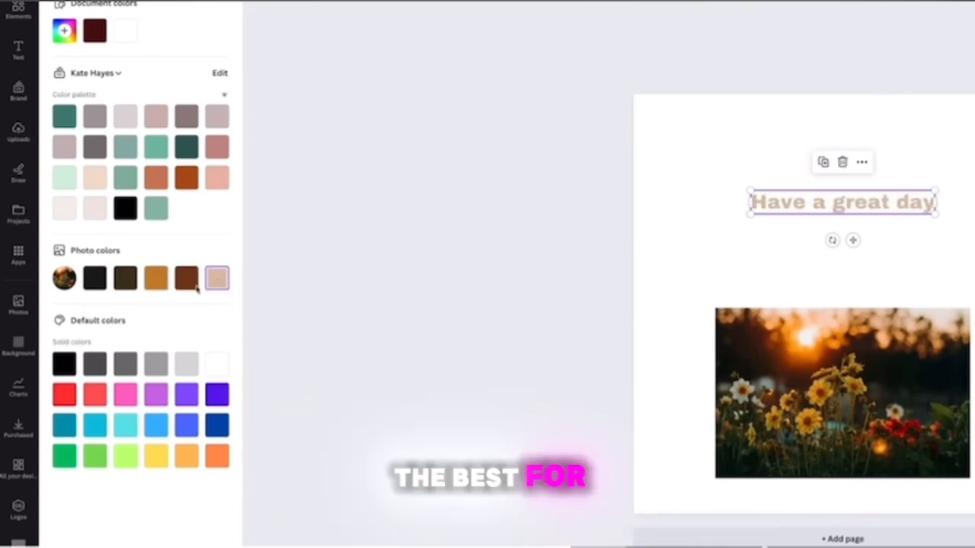
pyautogui.click(125, 280)
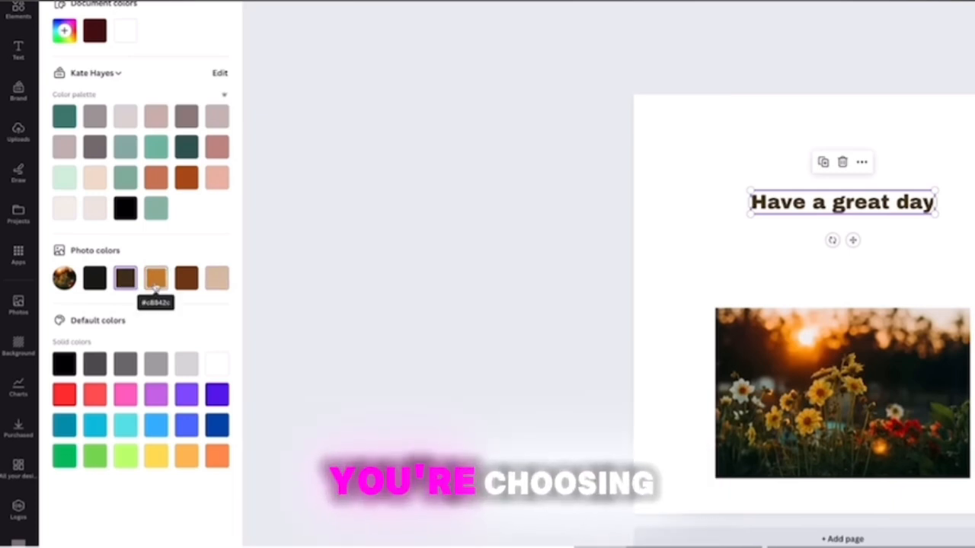
pyautogui.click(156, 281)
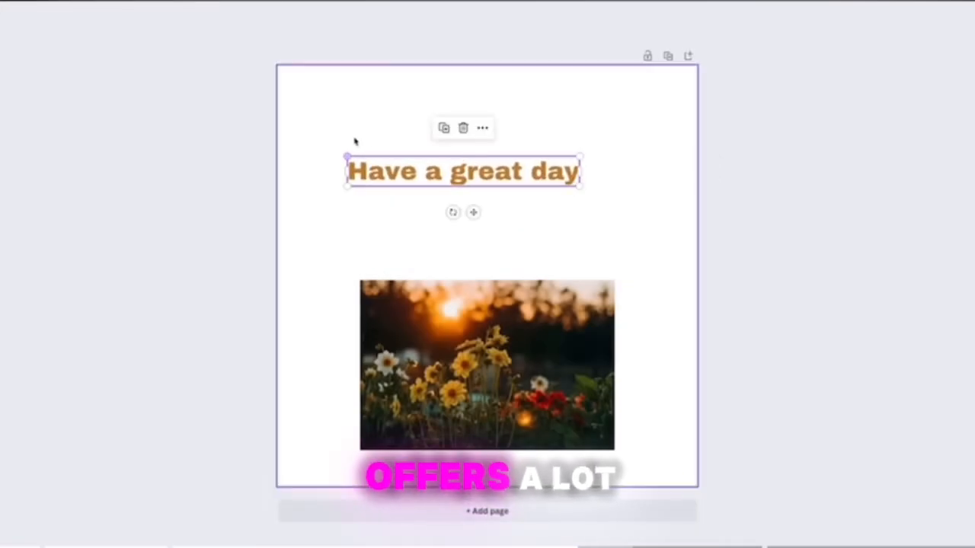
pyautogui.moveTo(395, 176); pyautogui.dragTo(420, 177)
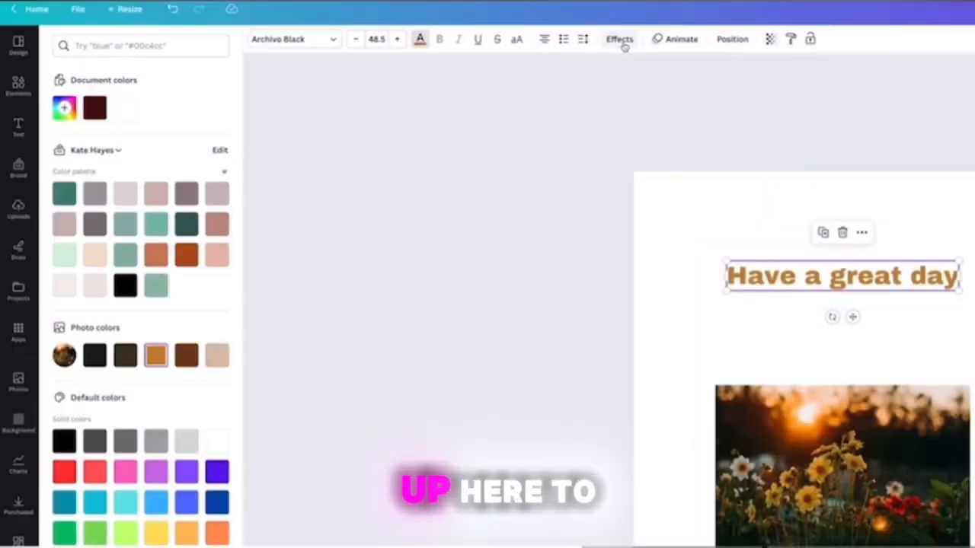
# Preview the Shadow and Lift effects on the heading and enlarge the text to size 65.5, centered above the photo.
pyautogui.click(625, 43)
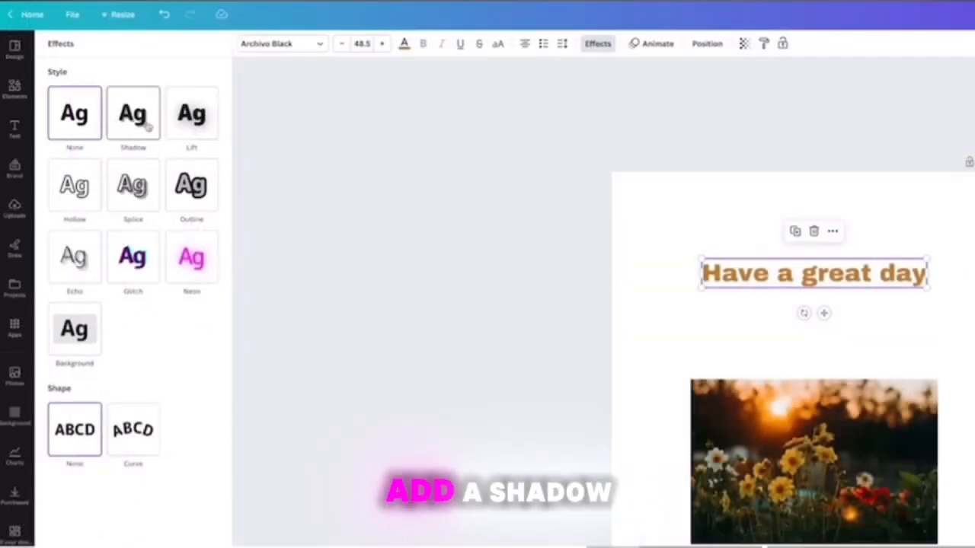
pyautogui.click(219, 144)
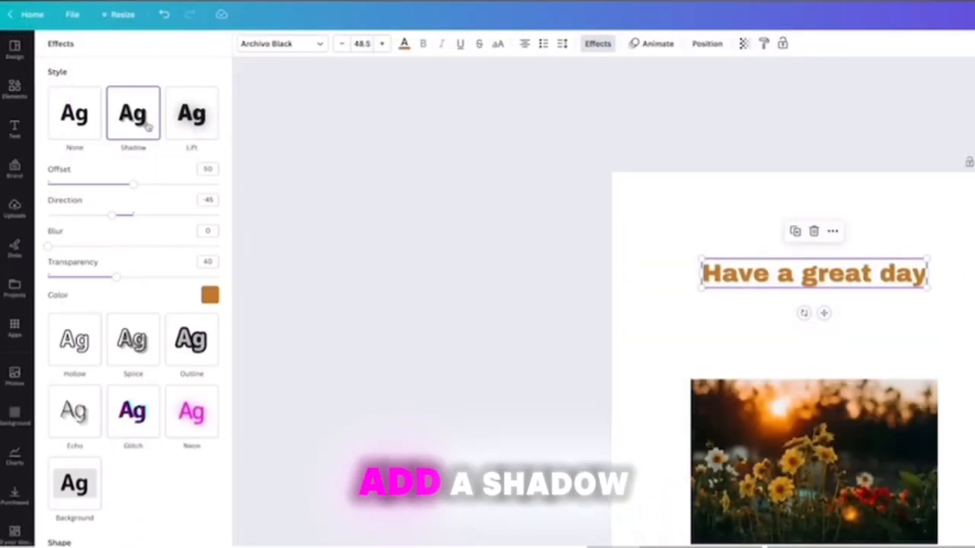
pyautogui.click(189, 129)
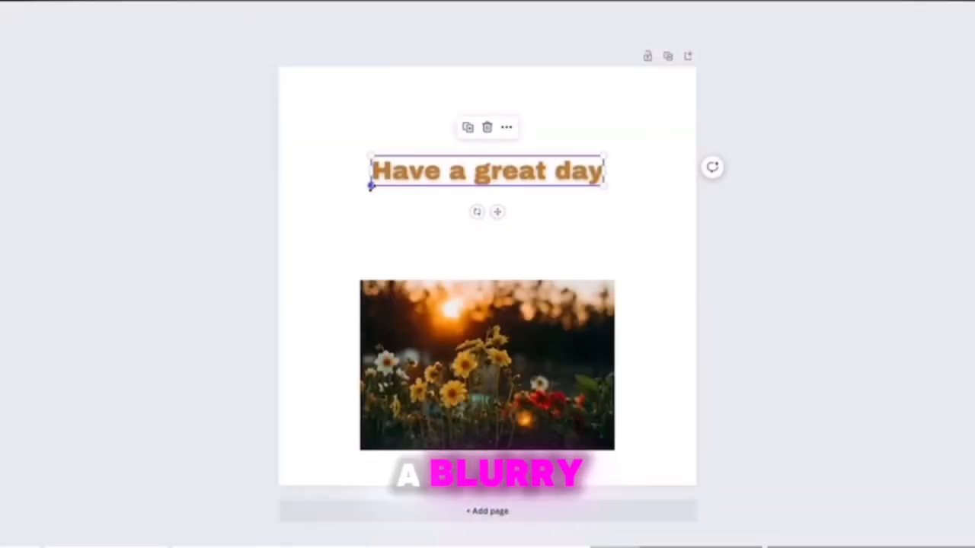
pyautogui.moveTo(371, 186)
pyautogui.mouseDown()
pyautogui.moveTo(300, 222)
pyautogui.moveTo(291, 197)
pyautogui.moveTo(390, 191)
pyautogui.moveTo(382, 190)
pyautogui.mouseUp()
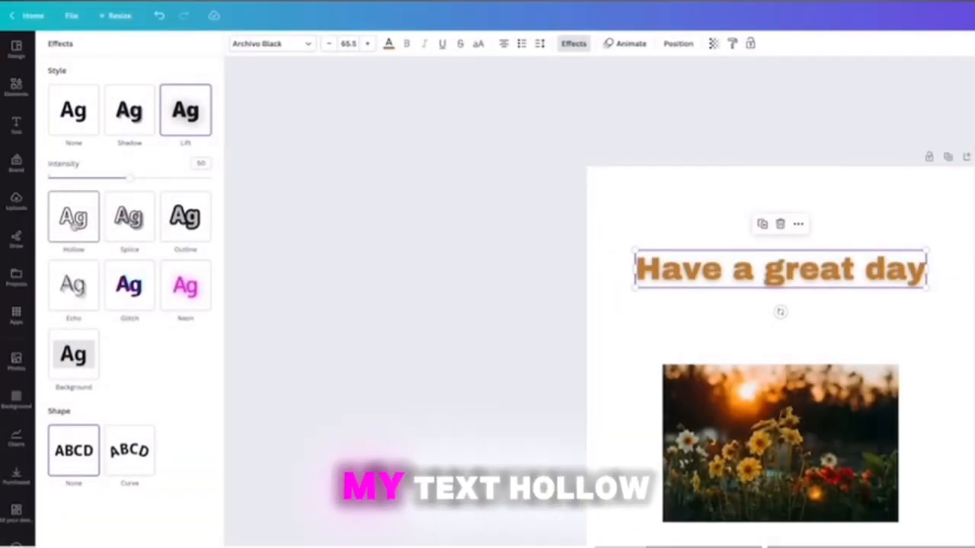
# Try the Hollow, Splice and Outline effects on the heading, and curve the text into an arch above the photo.
pyautogui.click(74, 219)
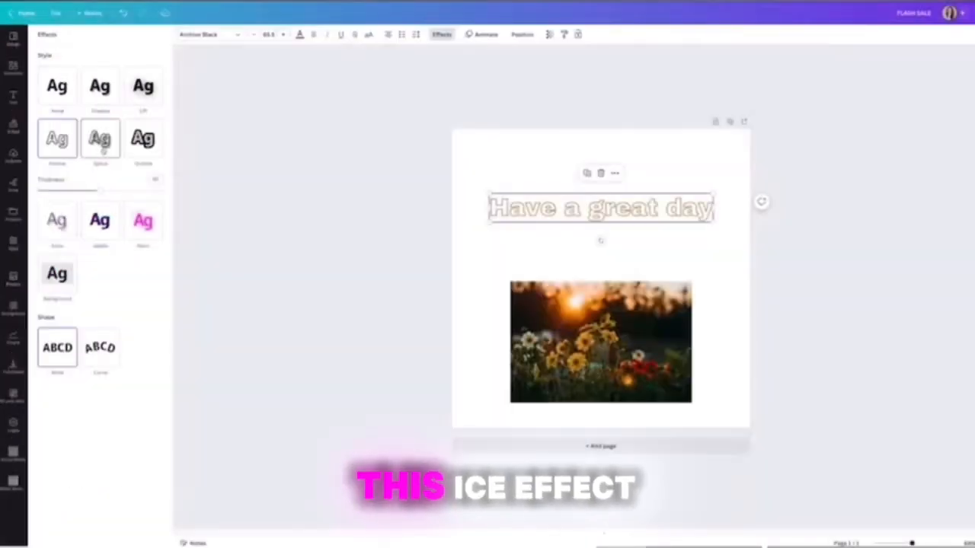
pyautogui.click(102, 150)
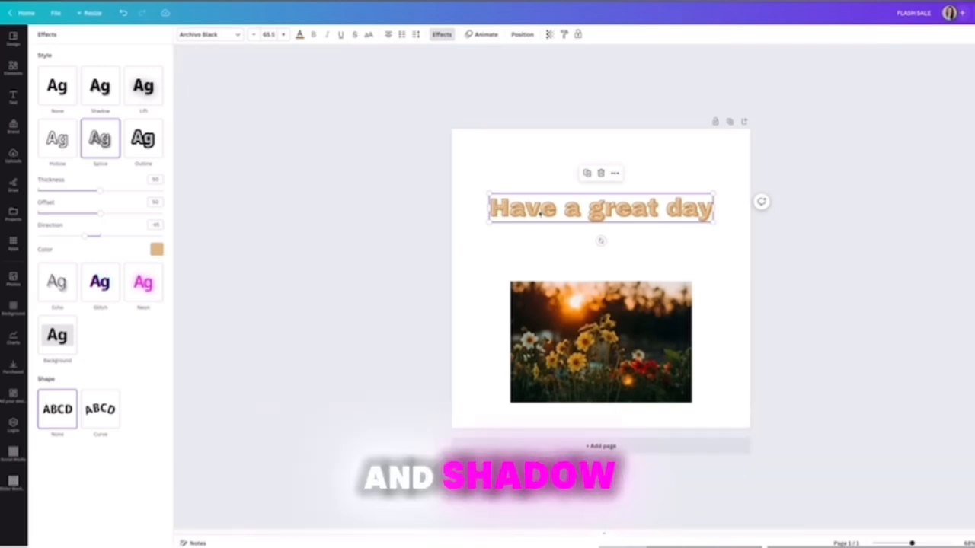
pyautogui.click(152, 149)
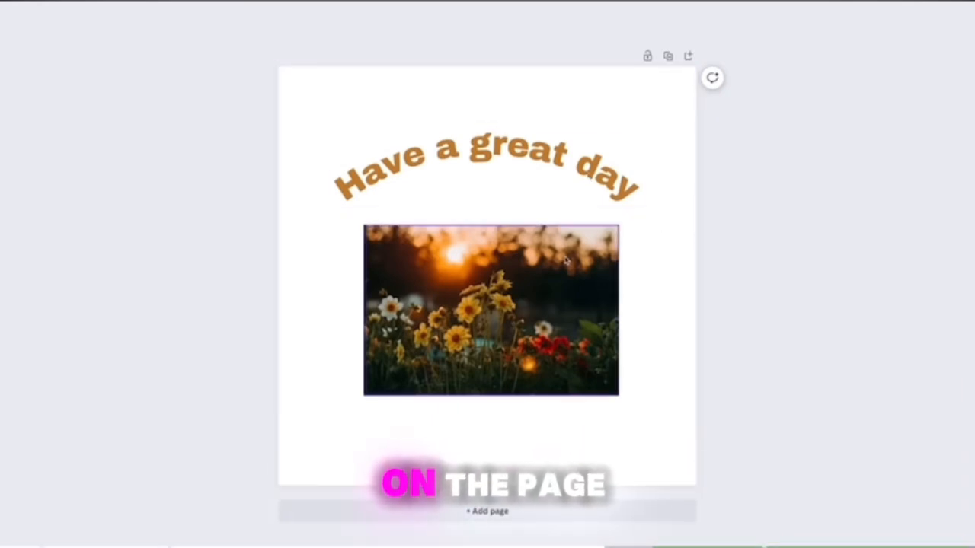
# Group the curved heading with the flower photo and move the group slightly down the page.
pyautogui.moveTo(320, 122); pyautogui.dragTo(423, 320)
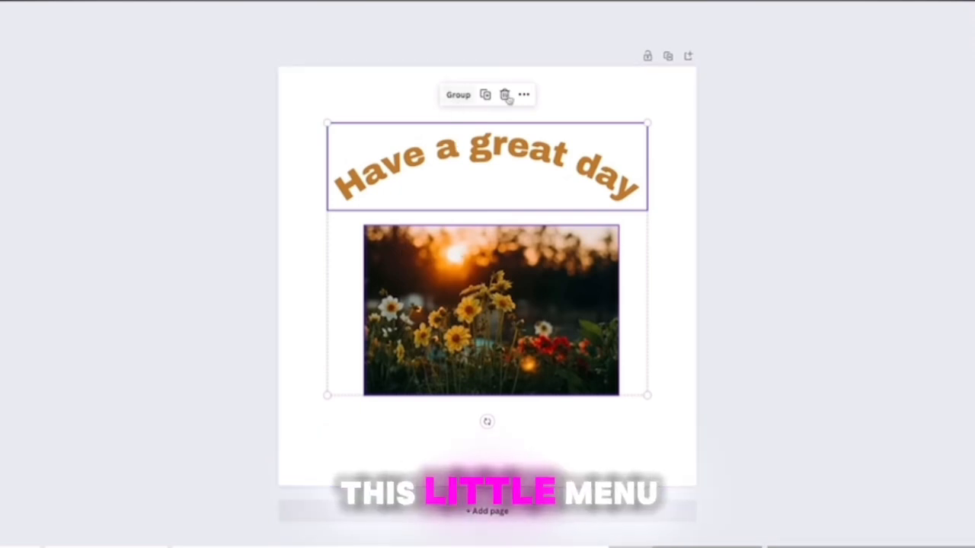
pyautogui.click(459, 96)
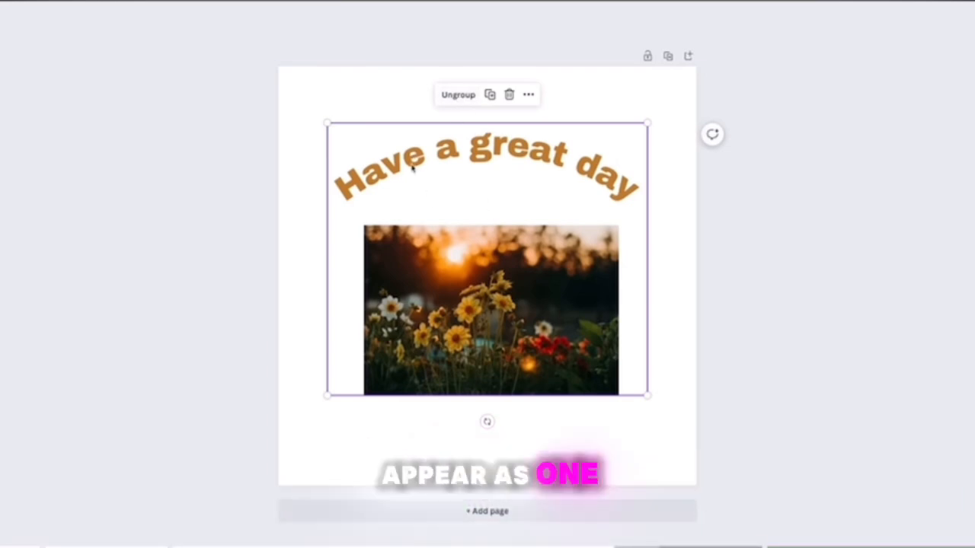
pyautogui.moveTo(454, 250)
pyautogui.mouseDown()
pyautogui.moveTo(442, 236)
pyautogui.moveTo(447, 220)
pyautogui.moveTo(470, 202)
pyautogui.moveTo(439, 207)
pyautogui.moveTo(440, 264)
pyautogui.moveTo(454, 264)
pyautogui.mouseUp()
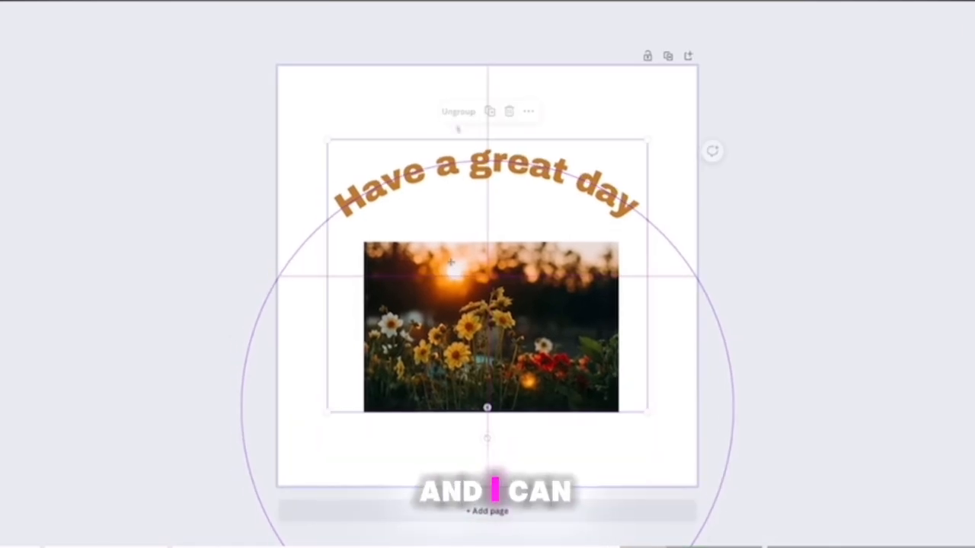
# Ungroup the heading and photo, and move them up the page separately.
pyautogui.click(457, 113)
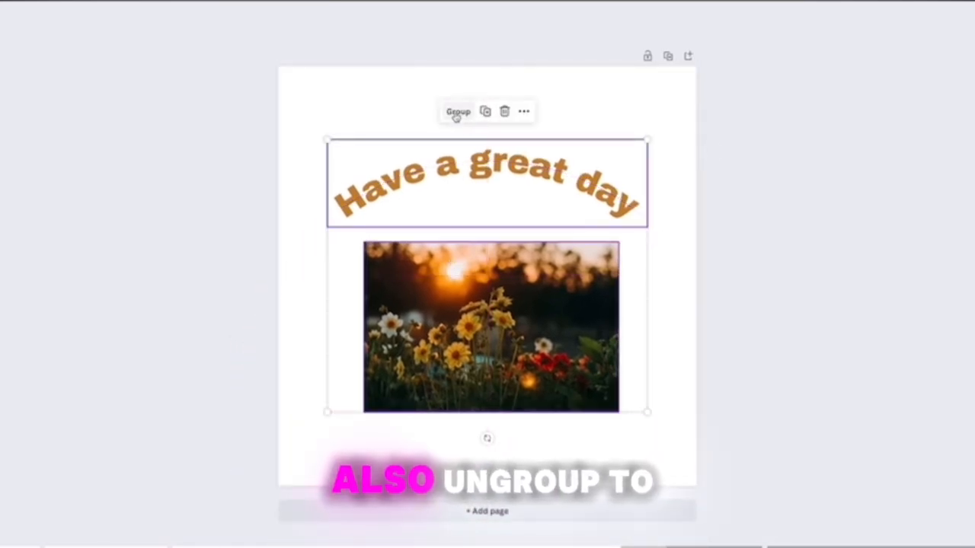
pyautogui.click(392, 125)
pyautogui.moveTo(421, 178); pyautogui.dragTo(423, 156)
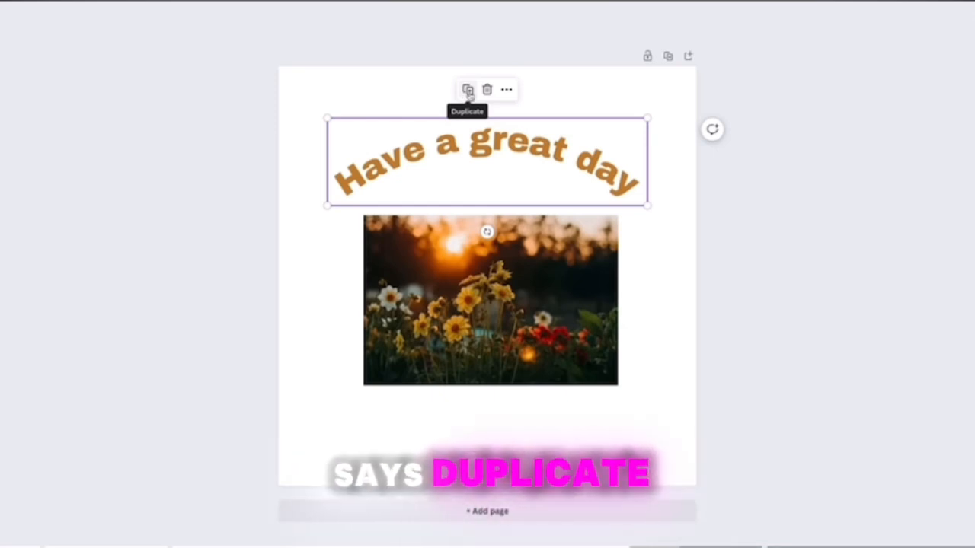
# Duplicate the curved heading, and delete the copy.
pyautogui.click(468, 90)
pyautogui.moveTo(476, 145); pyautogui.dragTo(494, 170)
pyautogui.press('Delete')
# Duplicate the flower photo, shift the copy up and to the right, and remove it.
pyautogui.click(489, 252)
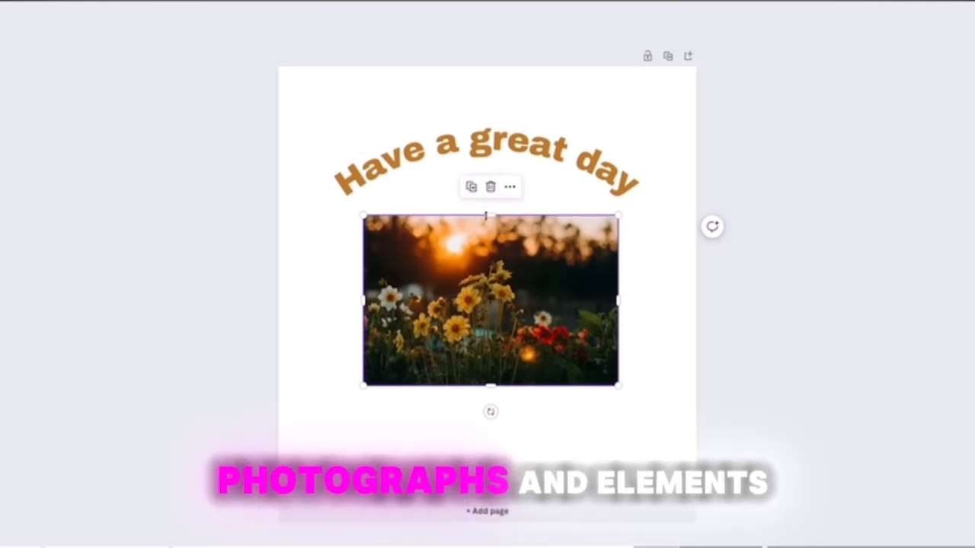
pyautogui.click(471, 186)
pyautogui.moveTo(484, 252); pyautogui.dragTo(549, 185)
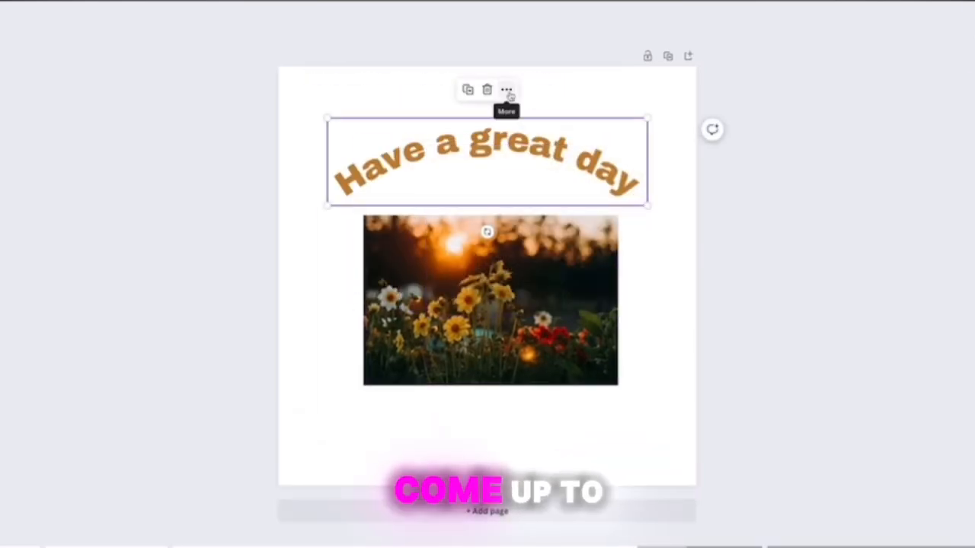
# Open the link options for the curved heading, check the available link targets, and close them without adding a link.
pyautogui.click(507, 91)
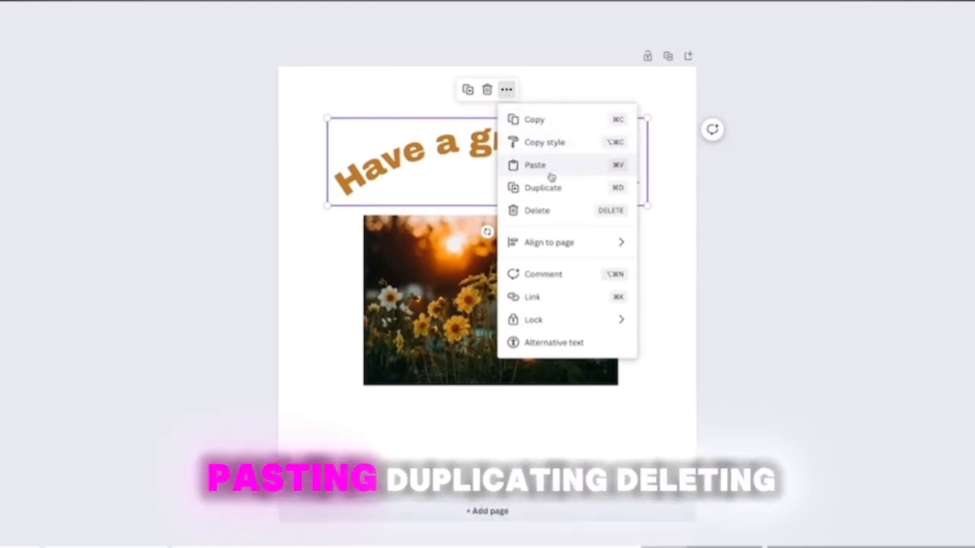
pyautogui.click(531, 300)
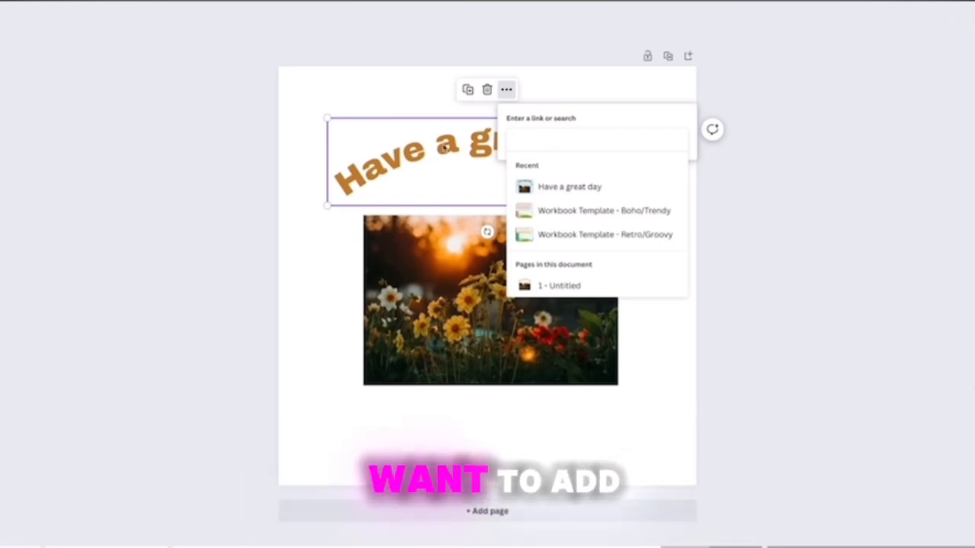
pyautogui.click(432, 111)
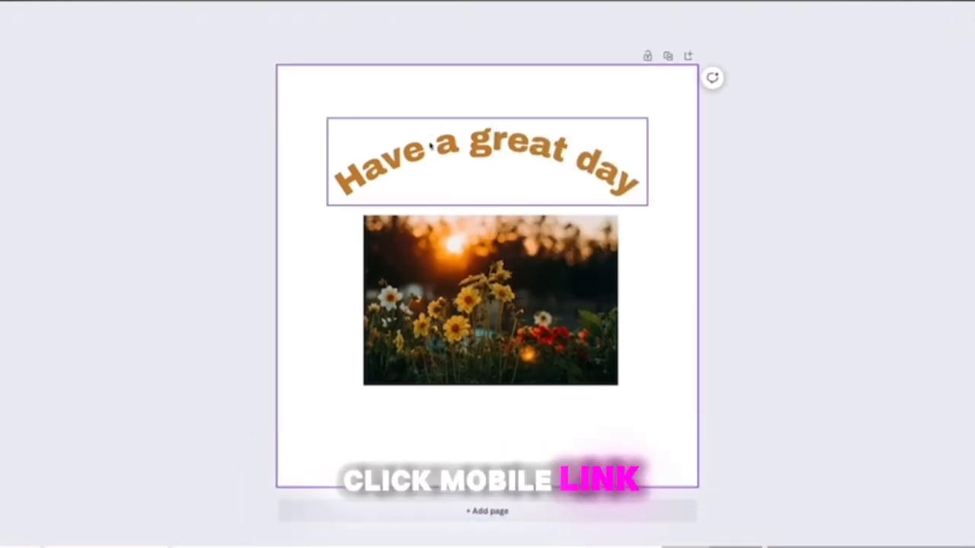
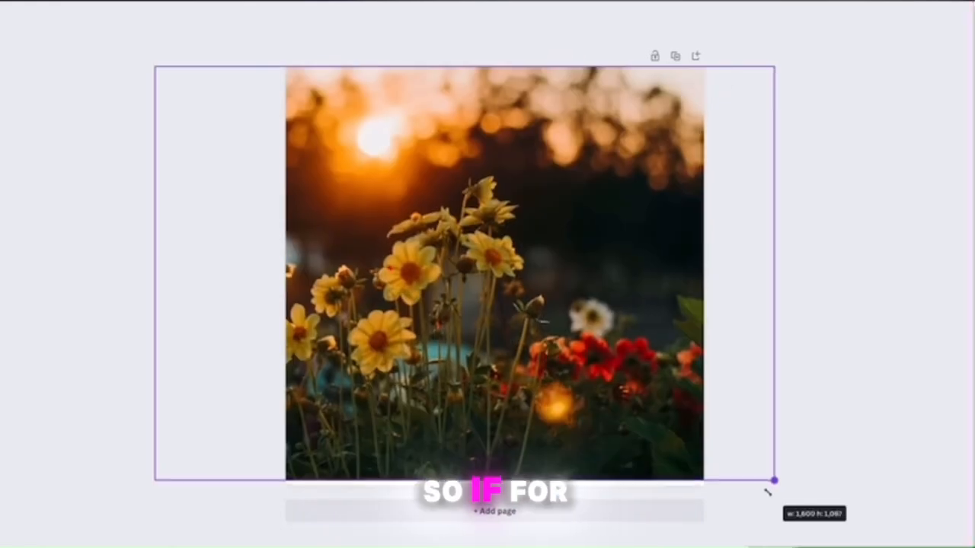
# Enlarge the flower photo to cover the page, and draw a thin white pen heart and short burst lines over it.
pyautogui.moveTo(766, 492); pyautogui.dragTo(773, 495)
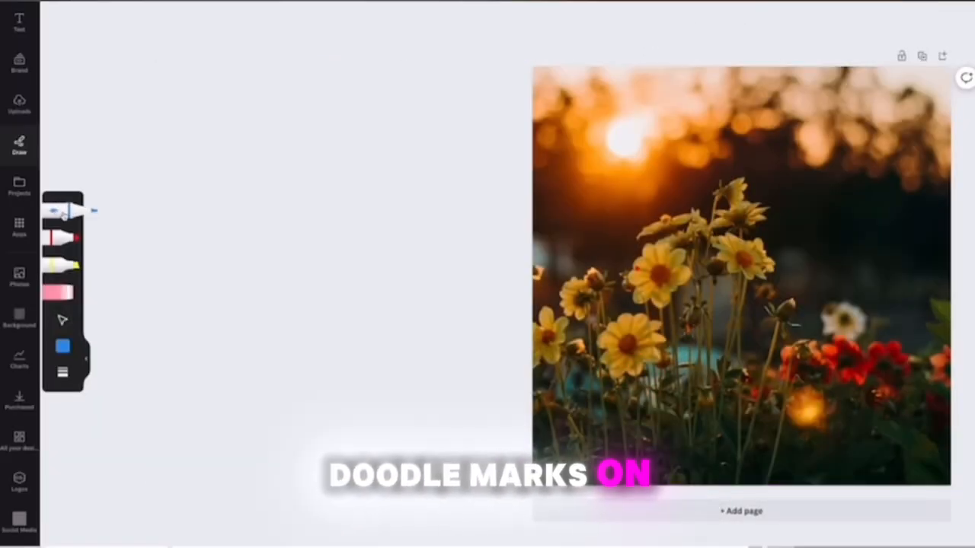
pyautogui.click(63, 347)
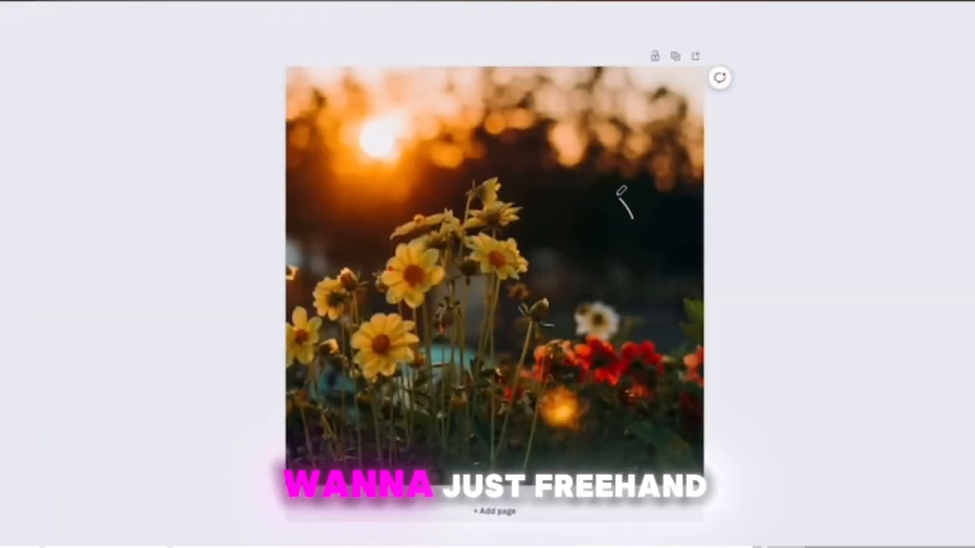
pyautogui.moveTo(621, 191)
pyautogui.mouseDown()
pyautogui.moveTo(636, 218)
pyautogui.moveTo(659, 200)
pyautogui.moveTo(636, 241)
pyautogui.mouseUp()
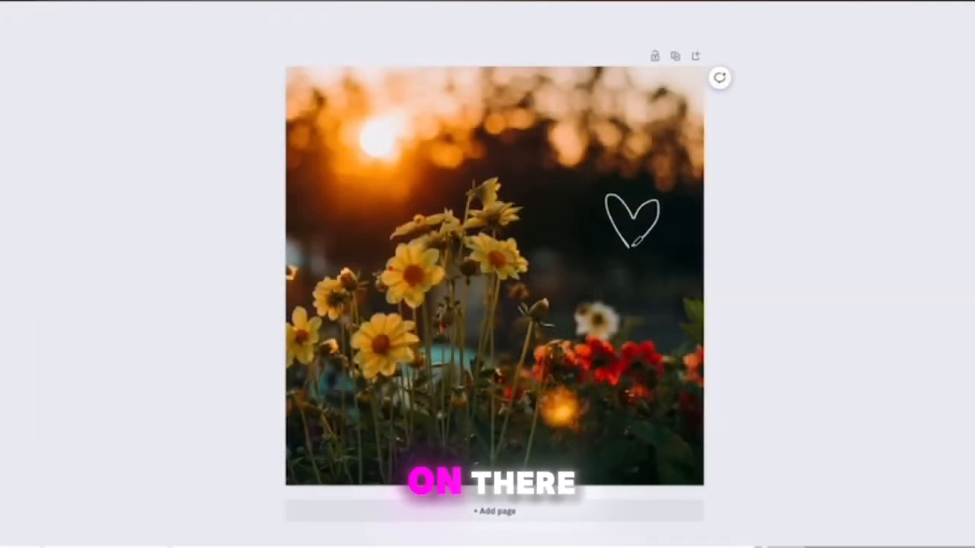
pyautogui.moveTo(393, 203); pyautogui.dragTo(390, 169)
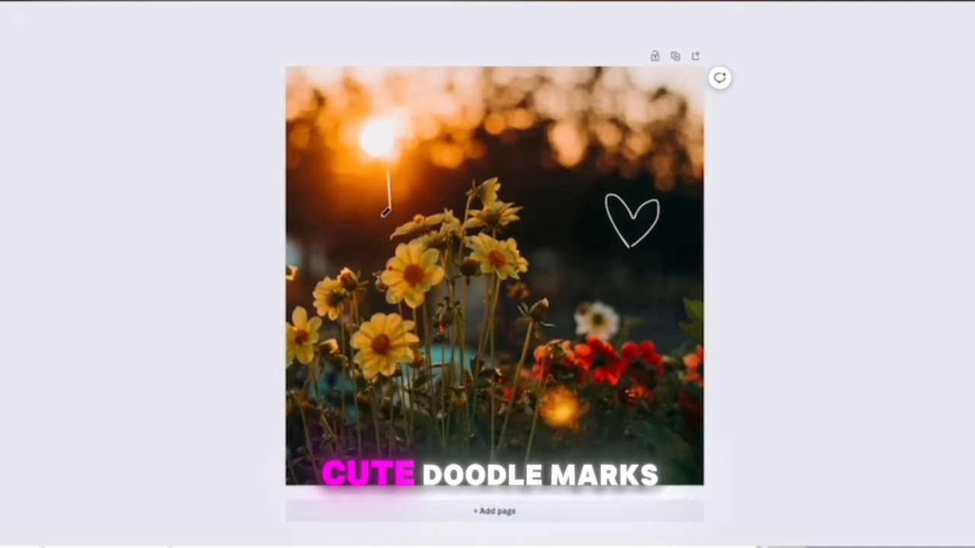
pyautogui.moveTo(380, 216); pyautogui.dragTo(347, 202)
pyautogui.moveTo(381, 224)
pyautogui.mouseDown()
pyautogui.moveTo(350, 196)
pyautogui.moveTo(352, 227)
pyautogui.mouseUp()
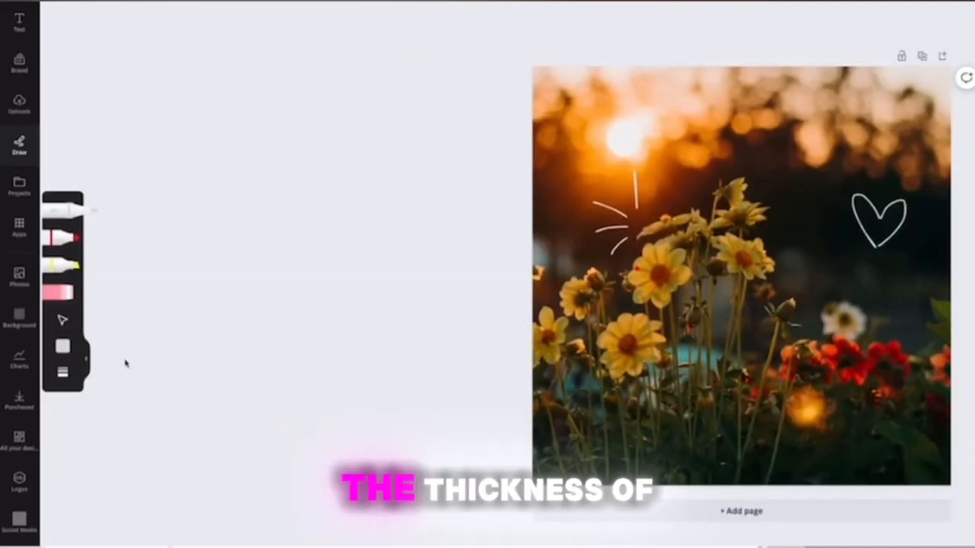
# Draw a thick burst above the heart with the heaviest preset pen weight, and erase both the burst and the heart.
pyautogui.click(63, 371)
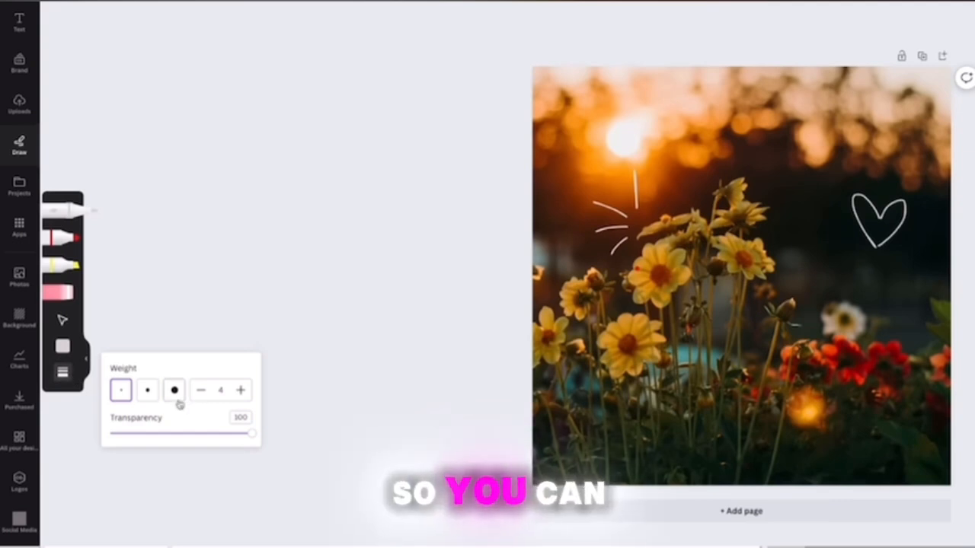
pyautogui.click(178, 395)
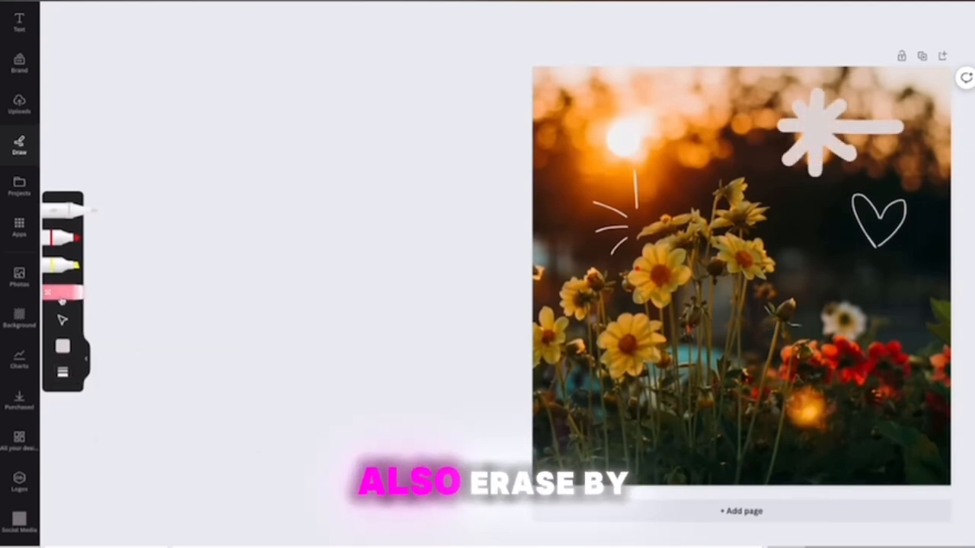
pyautogui.click(64, 293)
pyautogui.click(822, 121)
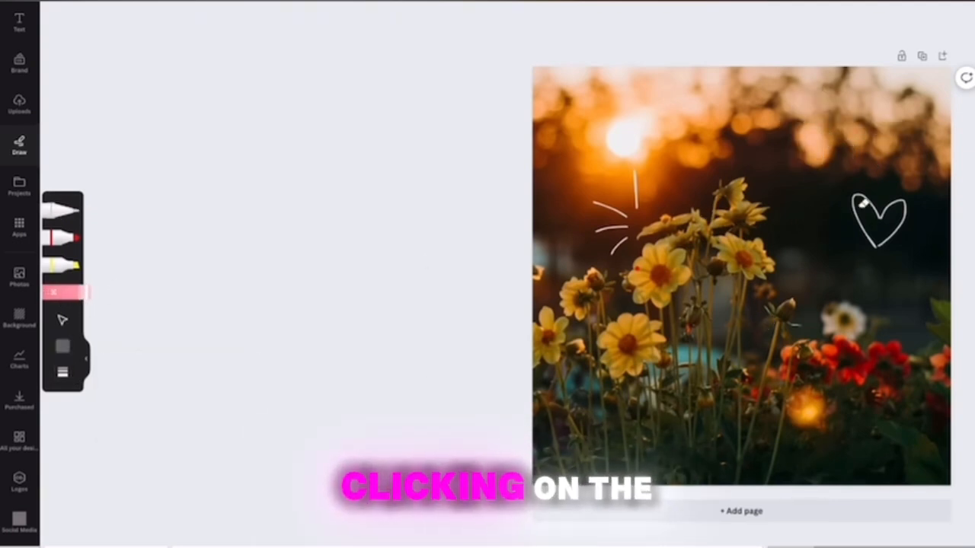
pyautogui.click(869, 197)
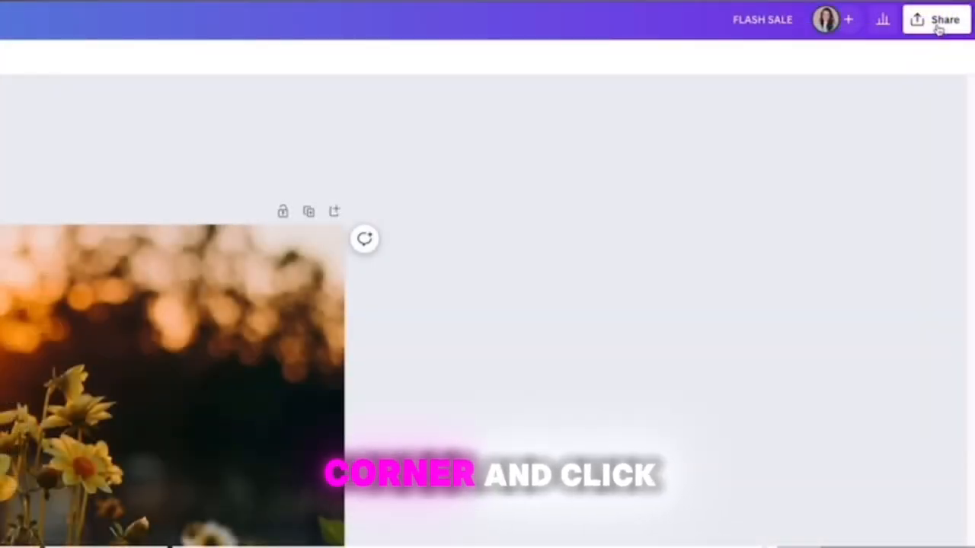
# Set up a JPG download of the design with size 3.125 and quality 100.
pyautogui.click(938, 26)
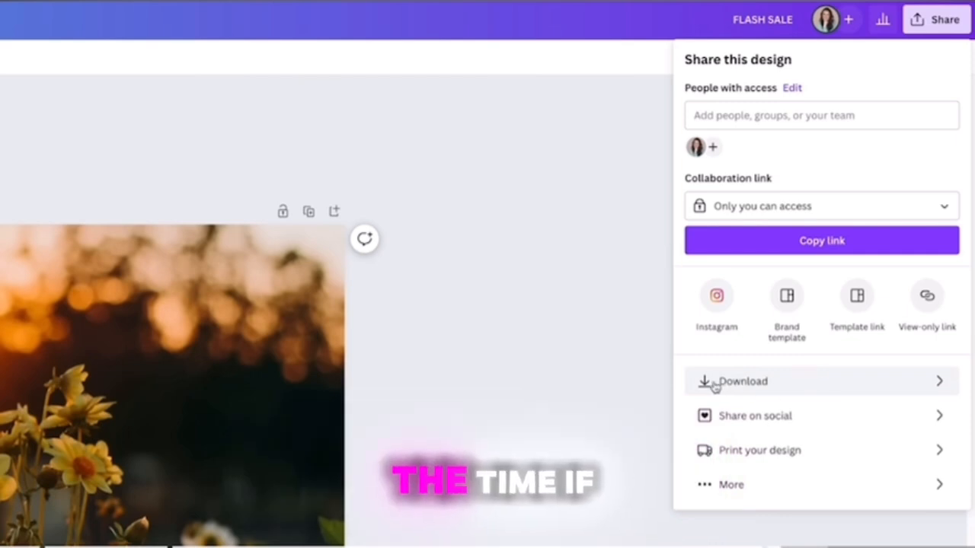
pyautogui.click(795, 388)
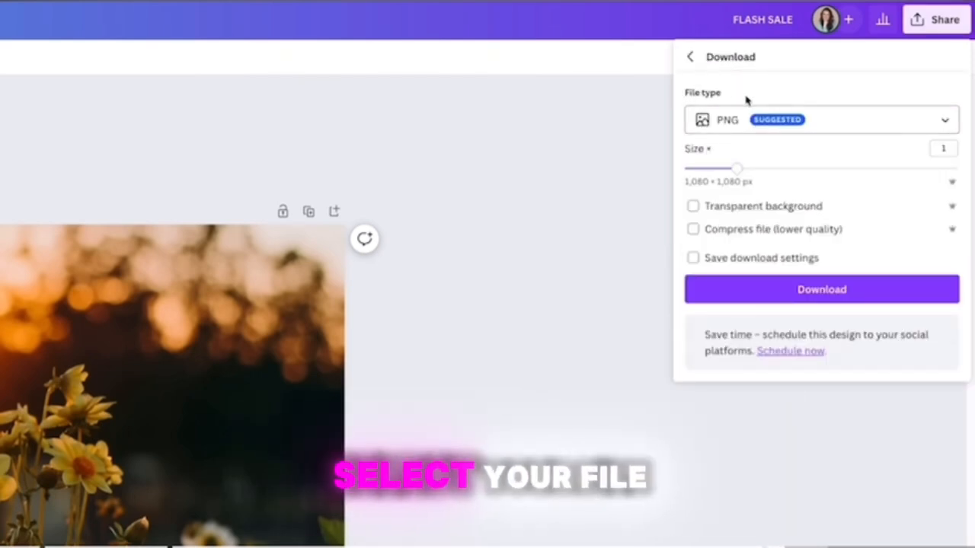
pyautogui.click(747, 131)
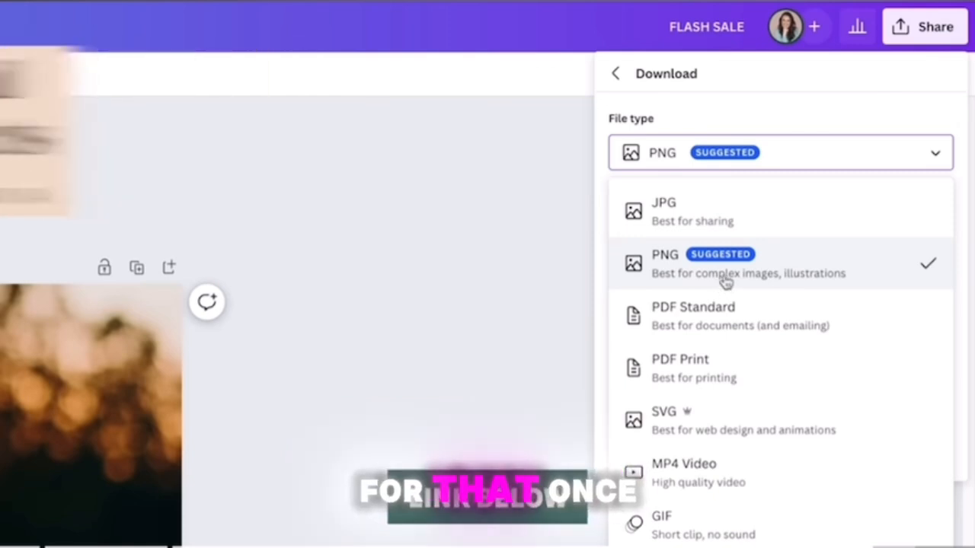
pyautogui.click(699, 221)
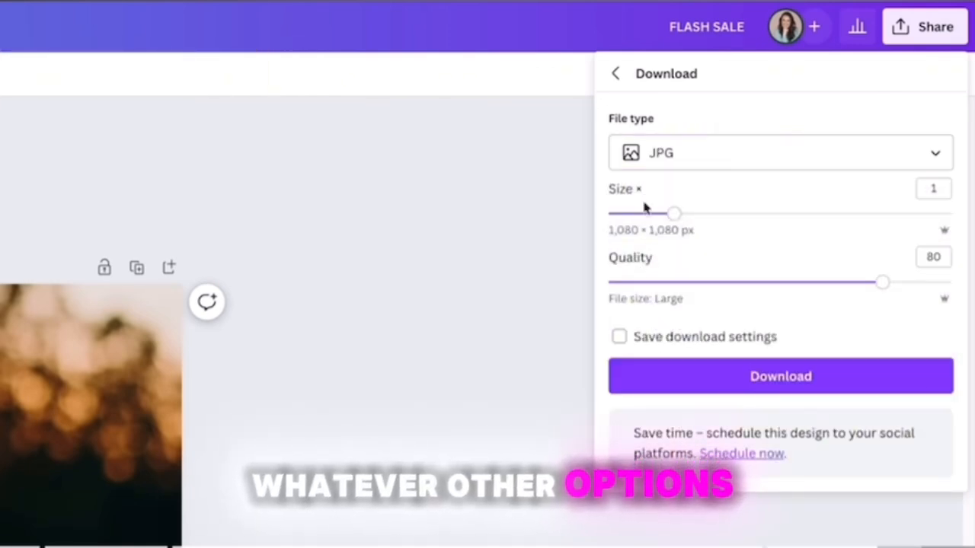
pyautogui.click(646, 214)
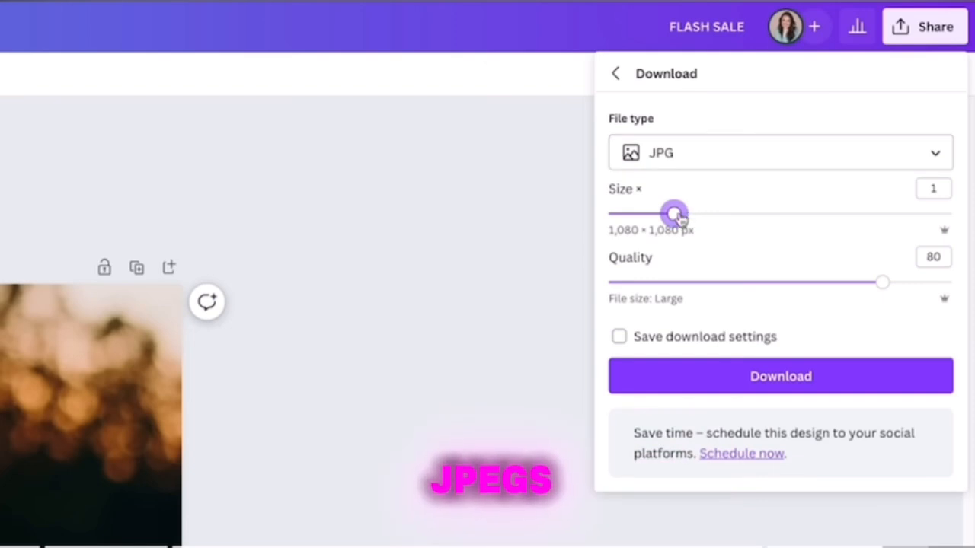
pyautogui.moveTo(678, 217); pyautogui.dragTo(952, 215)
pyautogui.moveTo(885, 285); pyautogui.dragTo(950, 283)
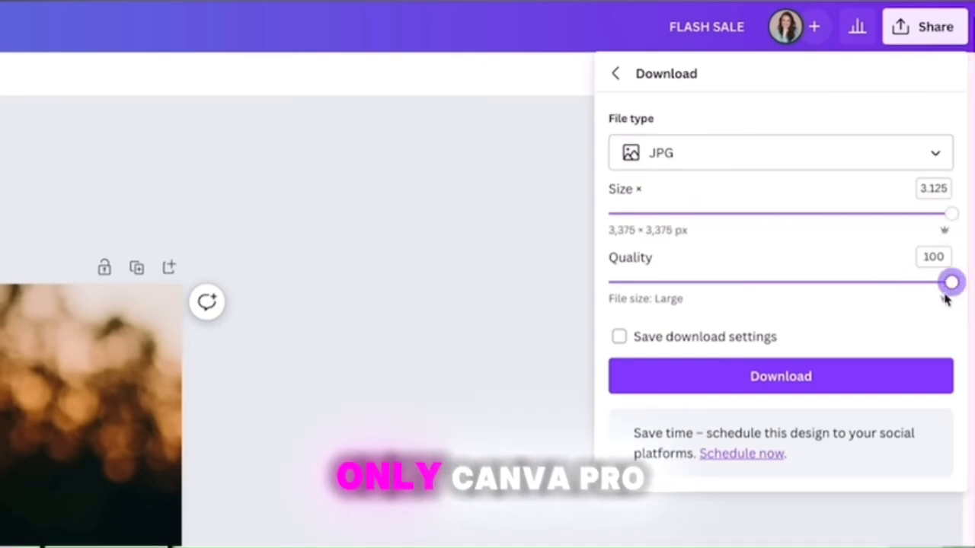
# Switch the download file type to PNG and enable a transparent background.
pyautogui.click(777, 156)
pyautogui.click(766, 256)
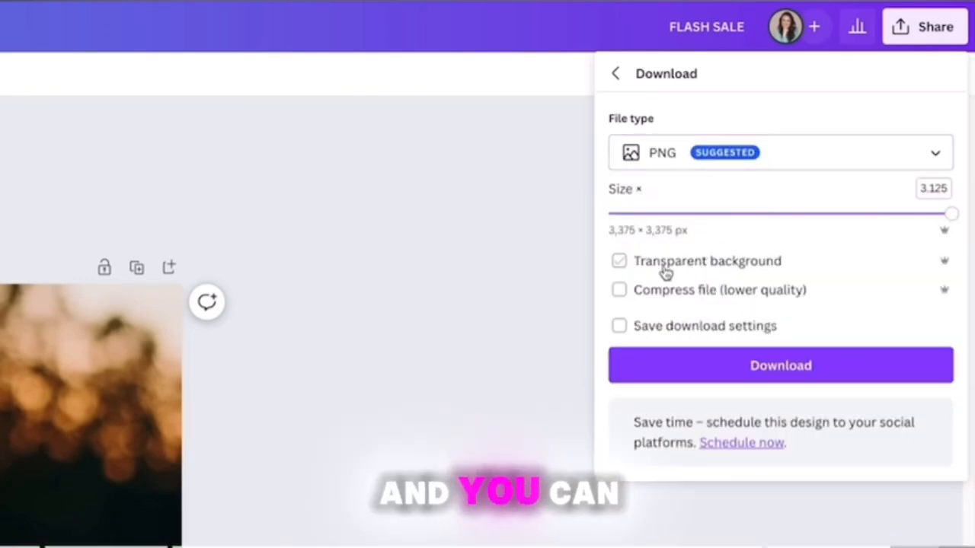
pyautogui.click(620, 263)
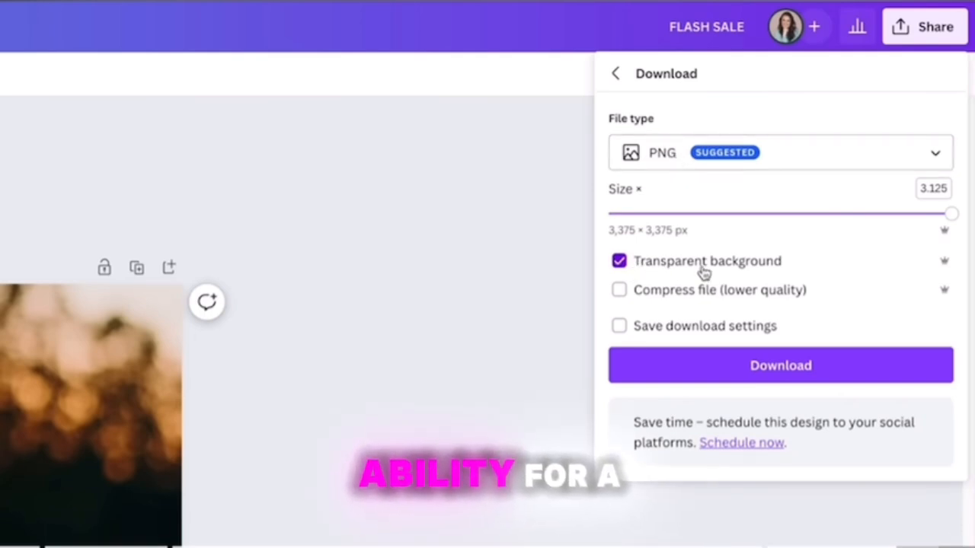
# Switch the download file type to PDF Print and open the color profile choices.
pyautogui.click(716, 168)
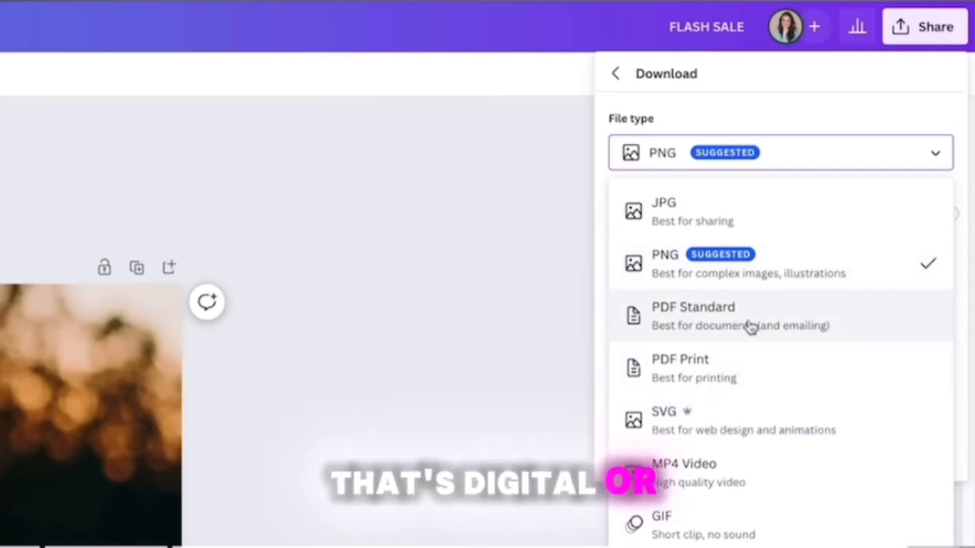
pyautogui.click(753, 378)
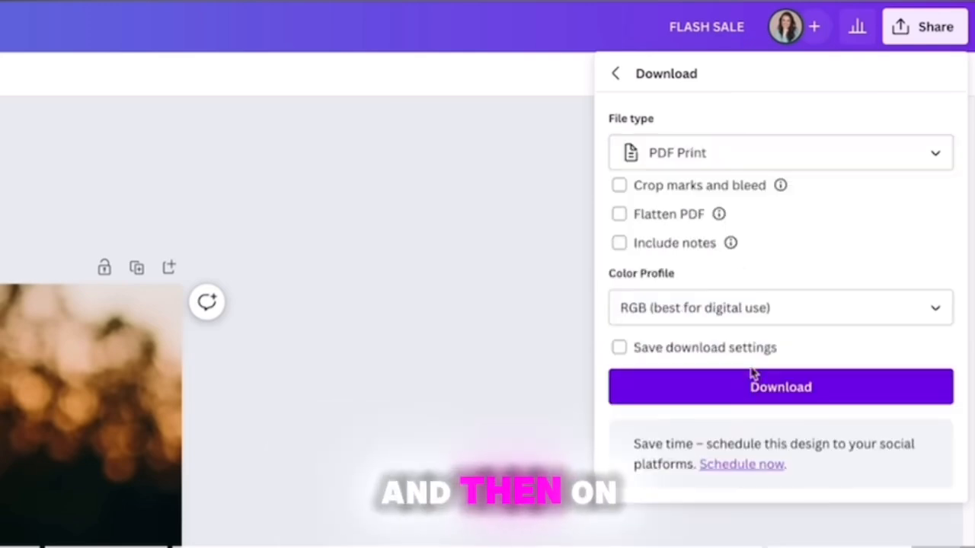
pyautogui.click(913, 314)
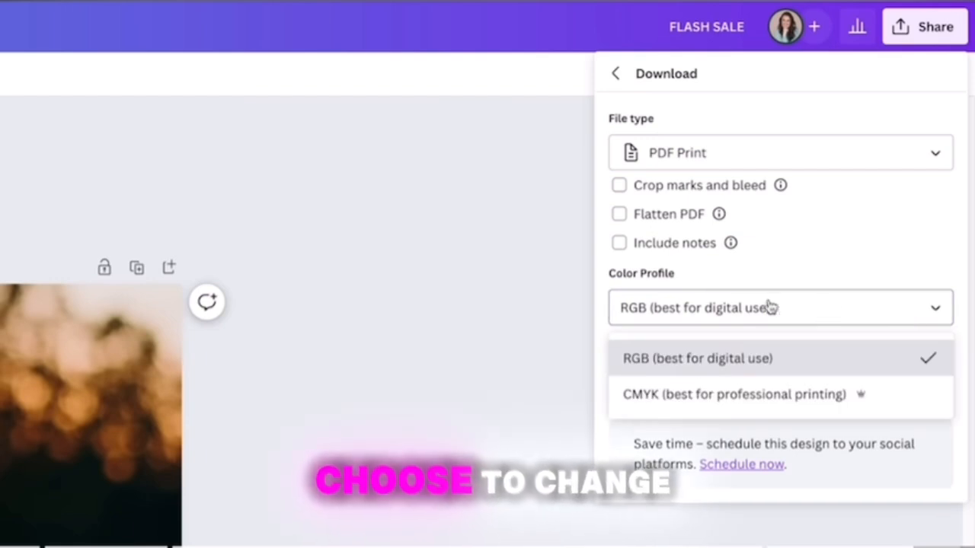